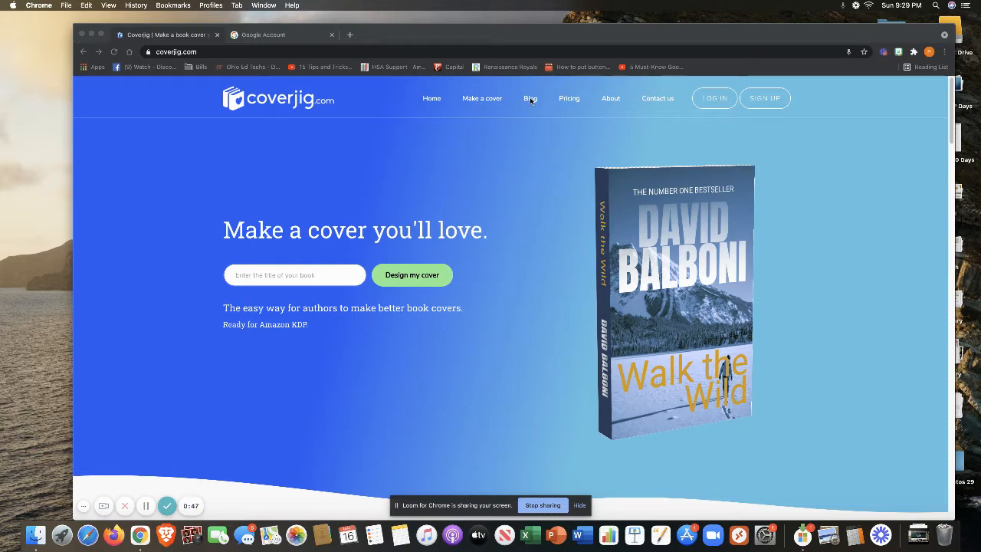
- Focus the browser and open the Coverjig blog with its self-publishing and cover design articles
click(530, 101)
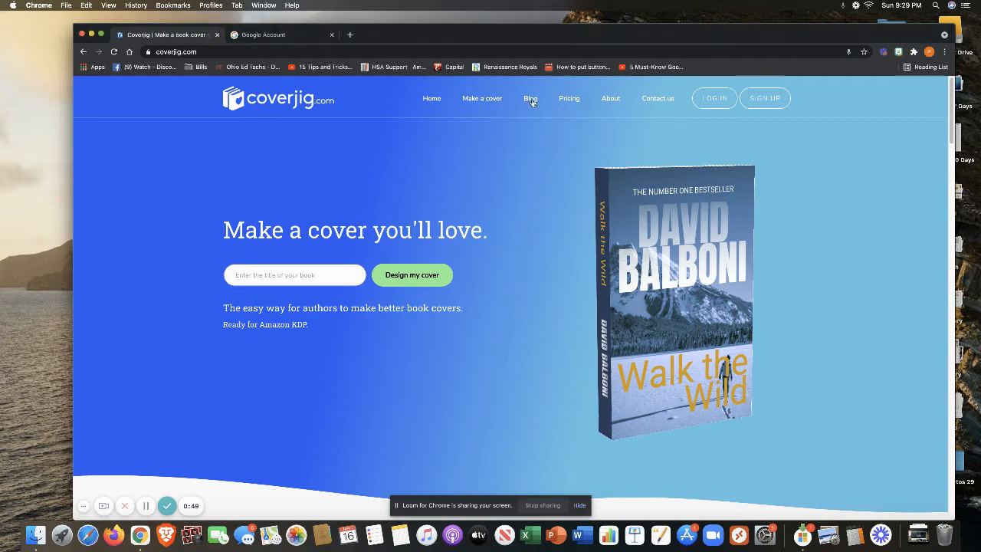
click(530, 99)
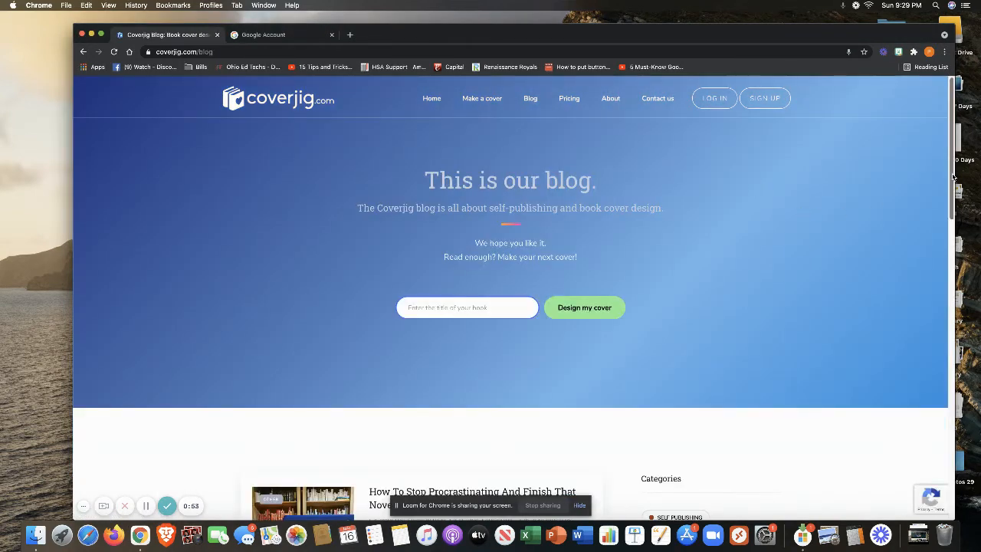
drag(953, 177, 909, 326)
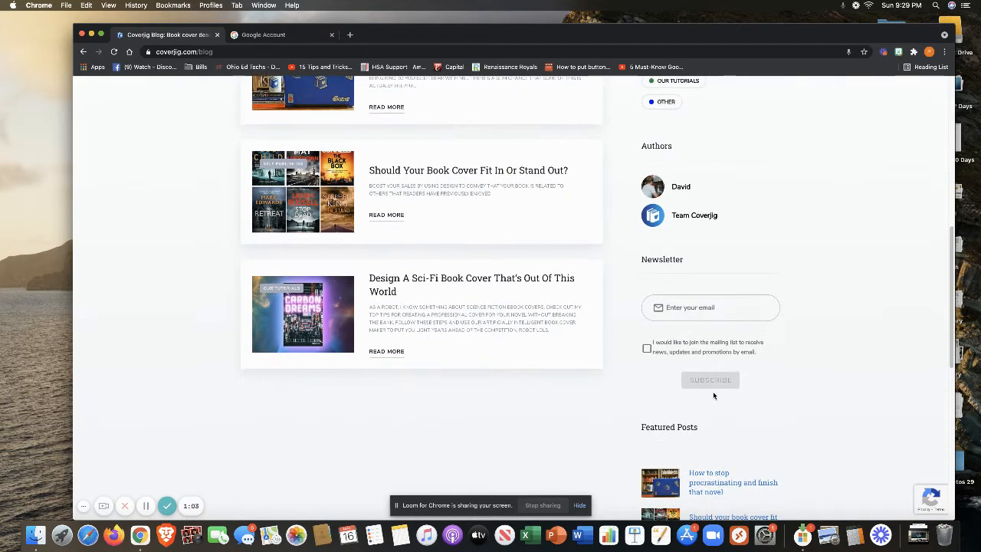
drag(954, 272, 917, 121)
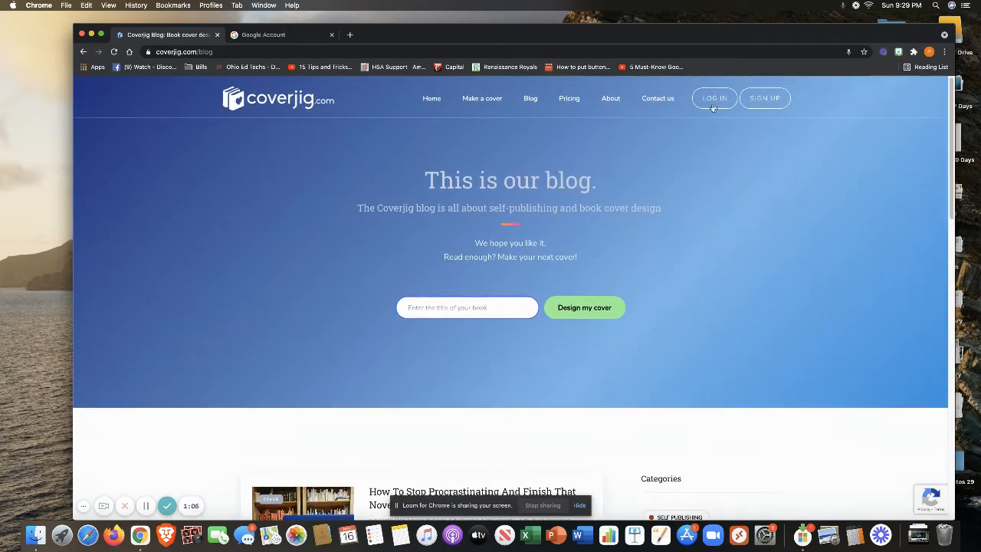
- Review the $4.99 eBook and $14.99 paperback price cards, then go to the About page
click(568, 99)
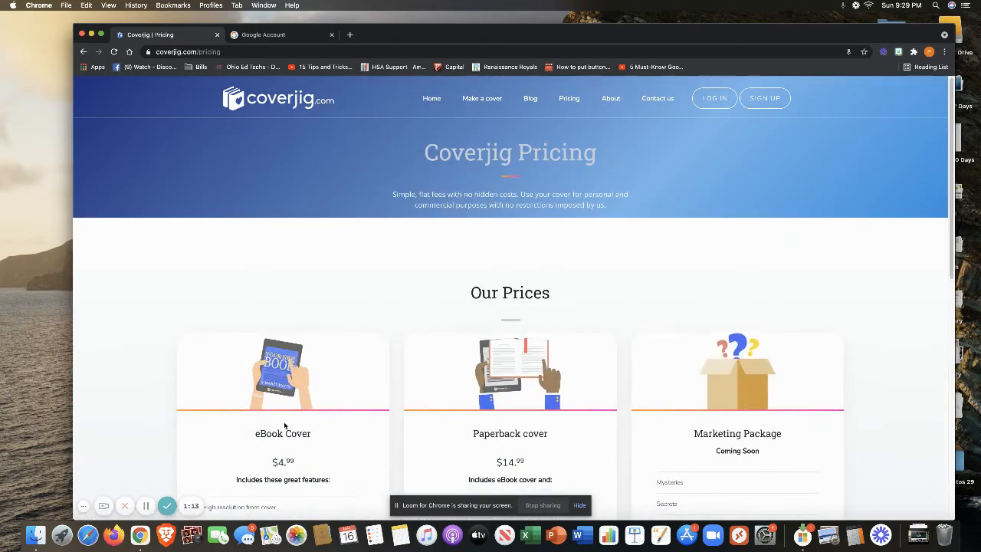
scroll(552, 407, down, 2)
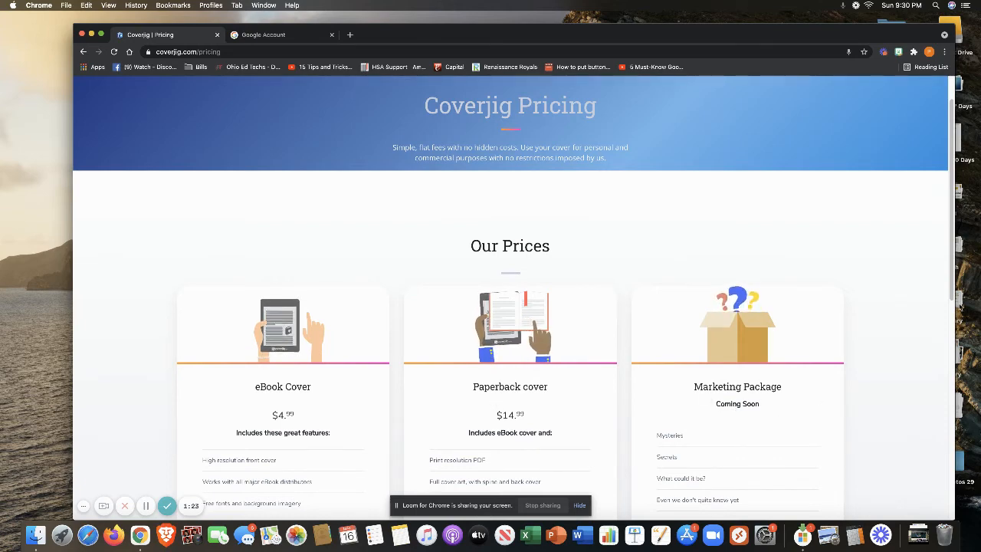
drag(953, 287, 910, 203)
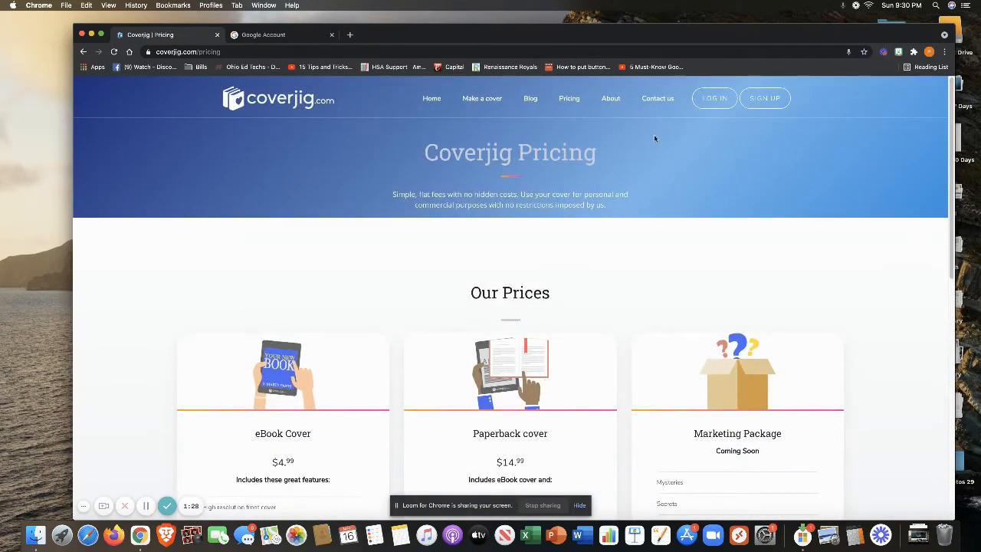
click(611, 98)
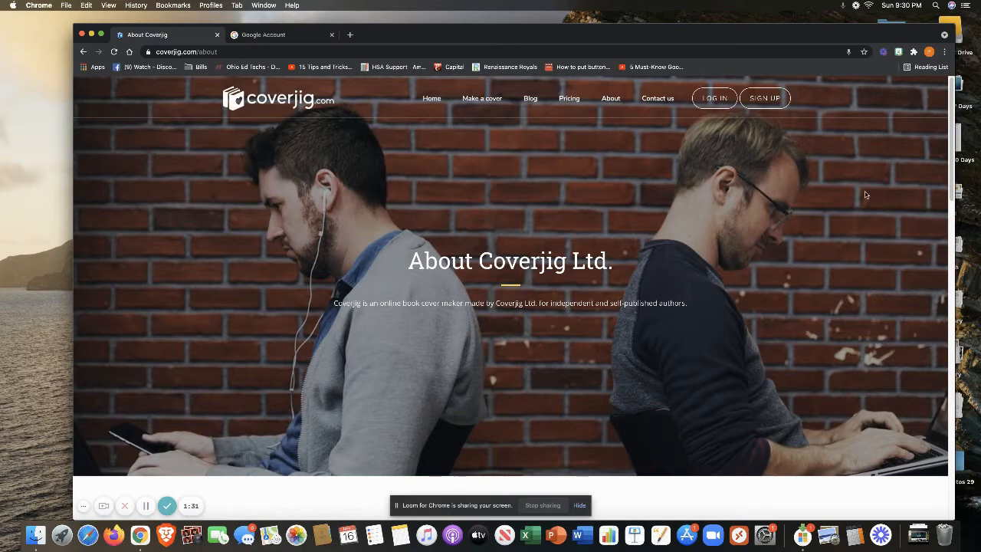
- Scroll through the About Coverjig page, then bring up the Sign Up form
drag(953, 147, 893, 131)
click(769, 102)
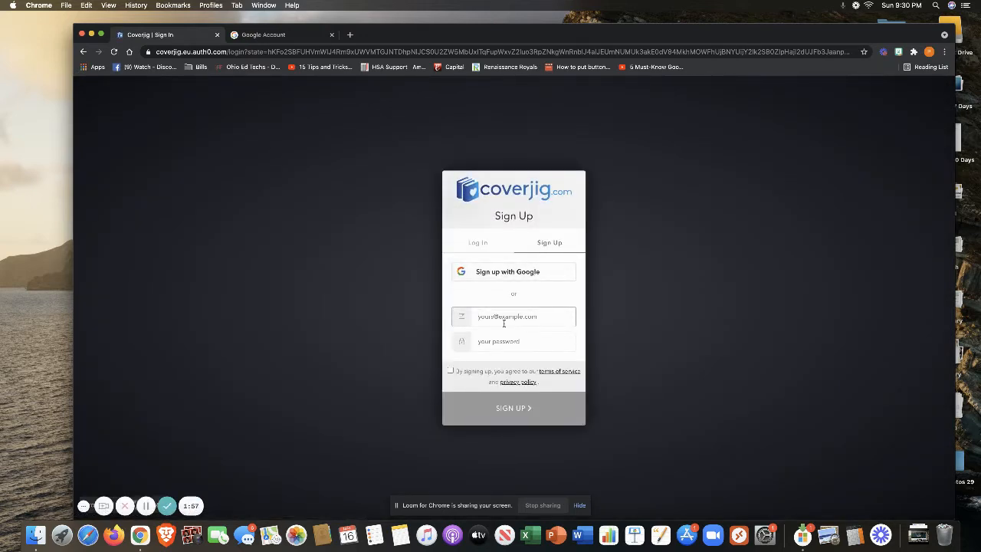
- Agree to the terms of service and launch sign-up with a Google account
click(501, 273)
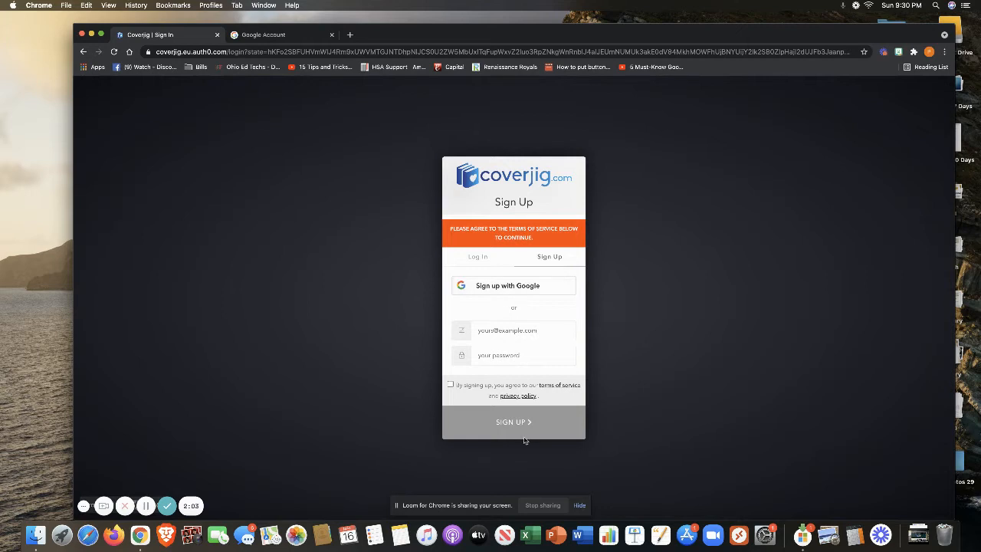
click(451, 385)
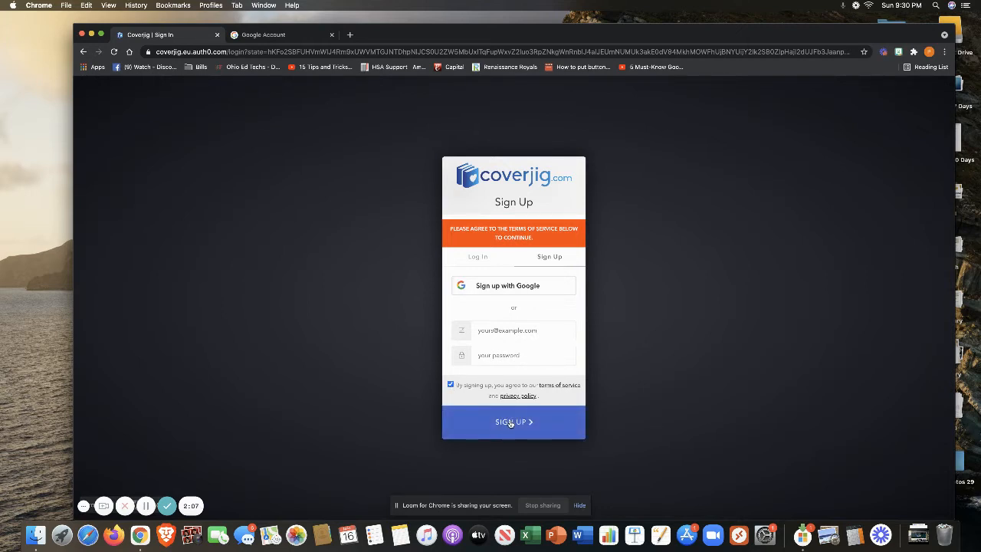
click(521, 422)
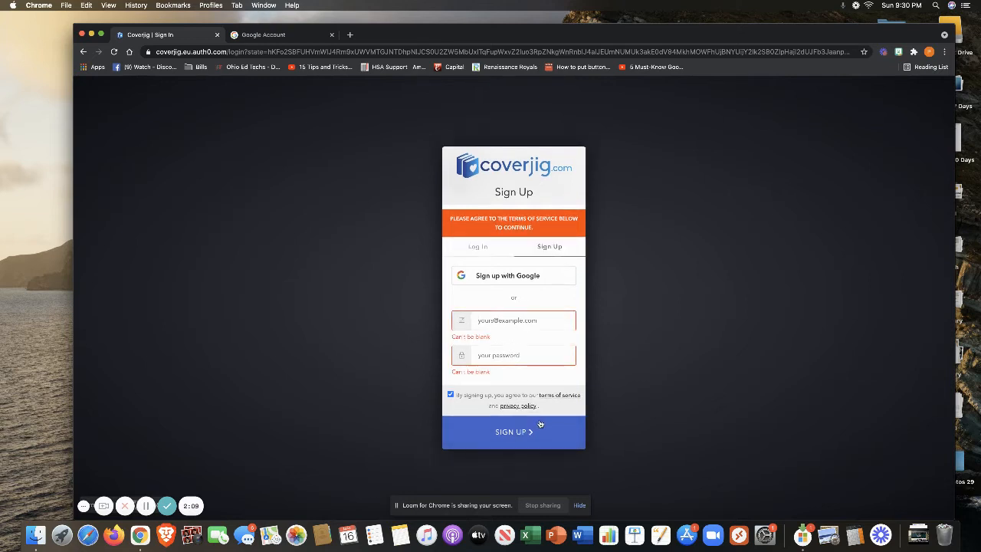
click(500, 276)
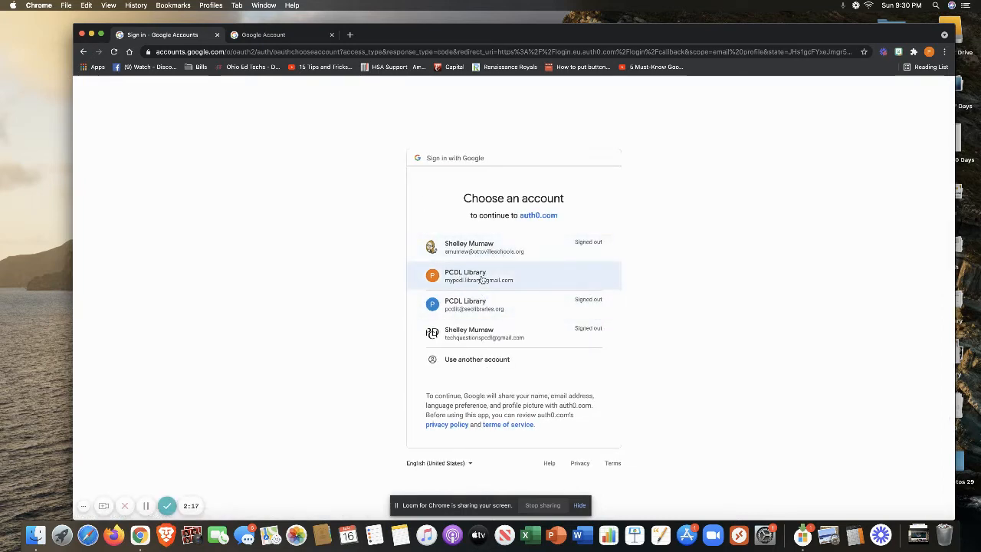
- Choose the Google account to sign in and reach the blank blue marble cover template
click(481, 279)
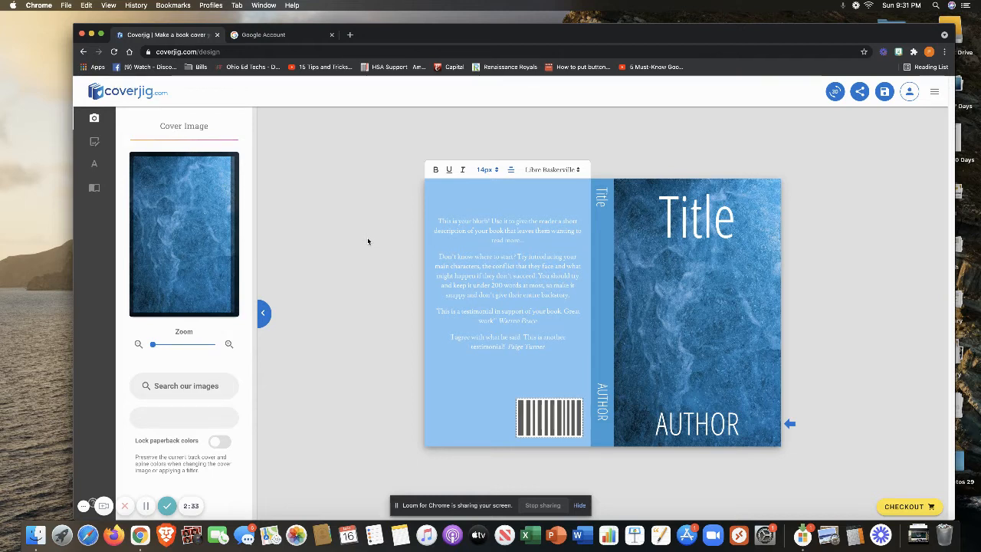
- Replace the placeholder title with 'My Dog Sam' and reduce its font size
click(703, 225)
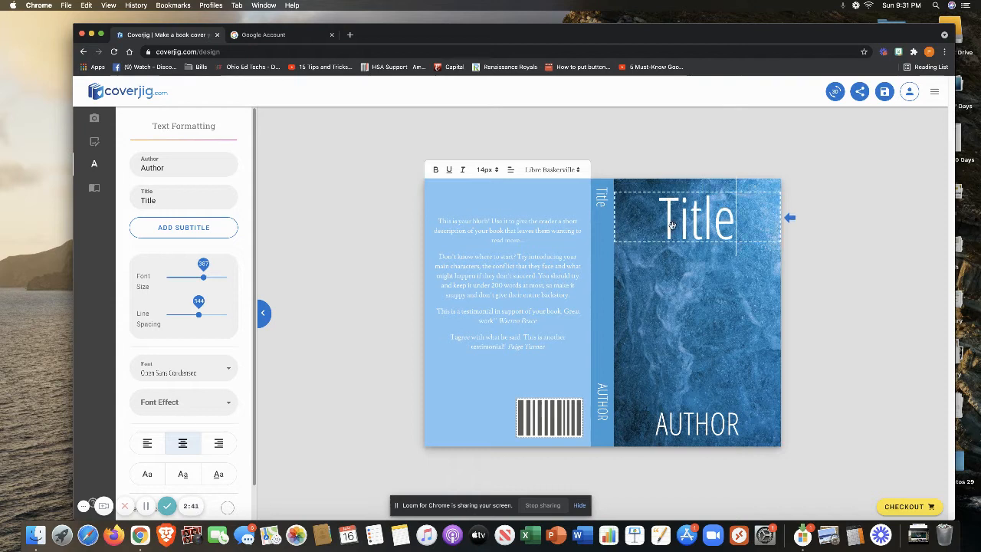
key(BackSpace)
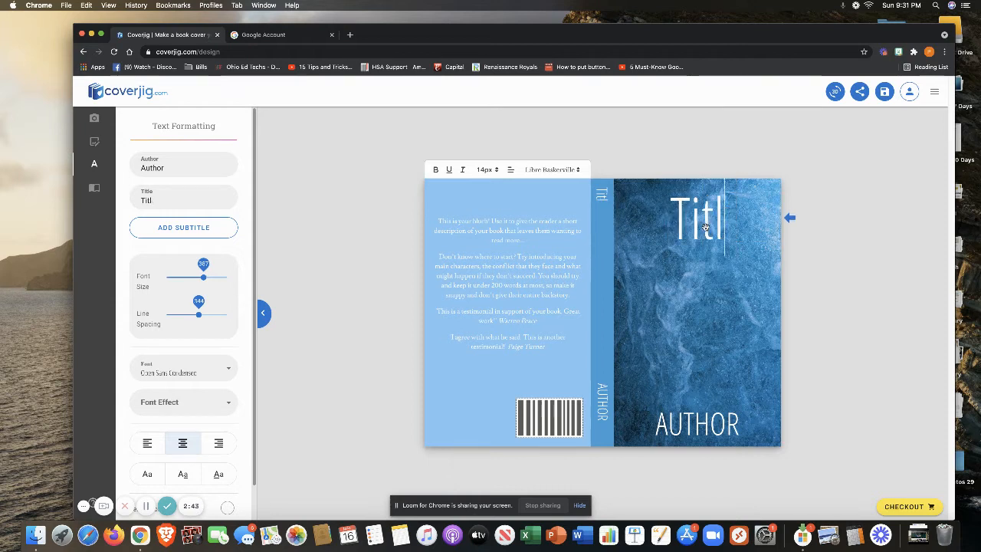
text(\\\)
key(BackSpace)
key(BackSpace)
key(BackSpace)
key(BackSpace)
key(BackSpace)
key(BackSpace)
key(BackSpace)
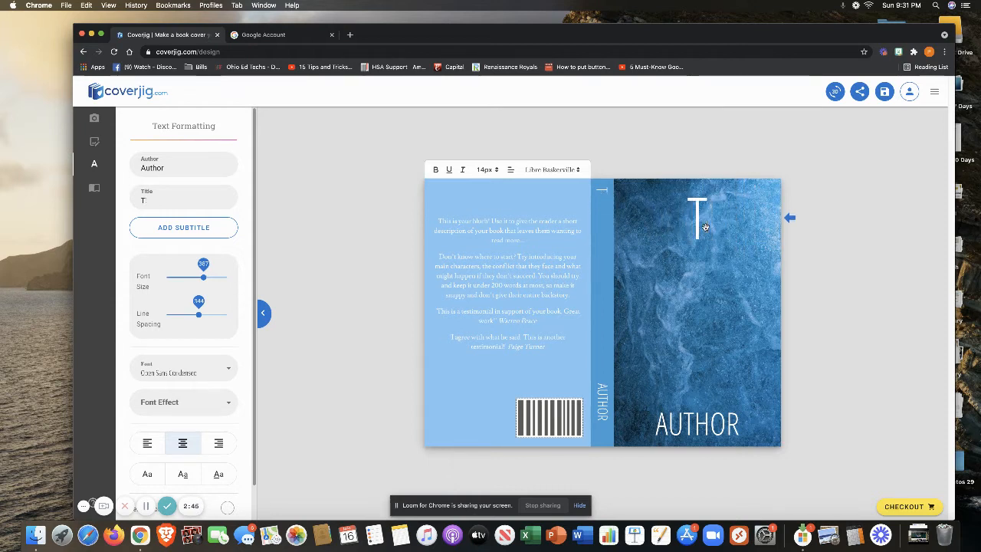
text(My)
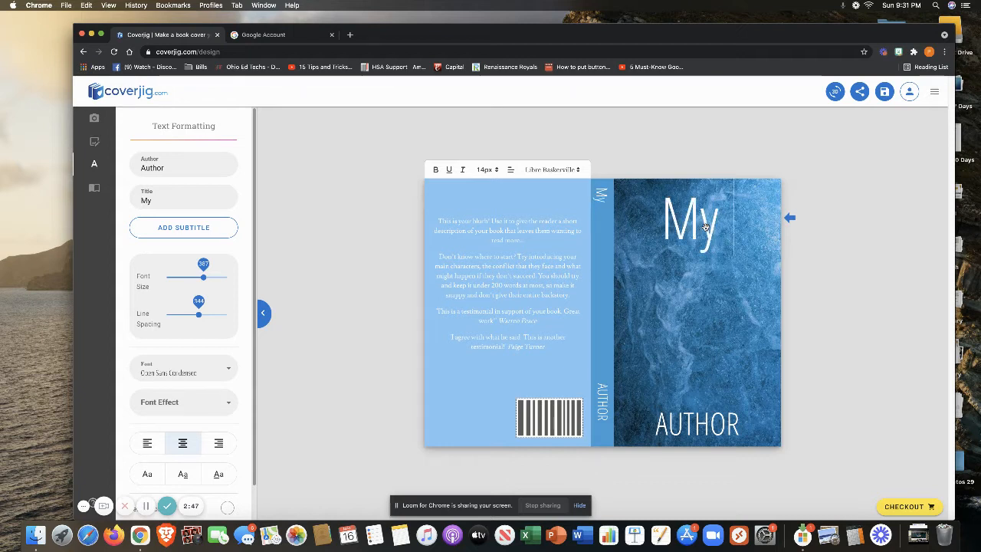
text( Dog S)
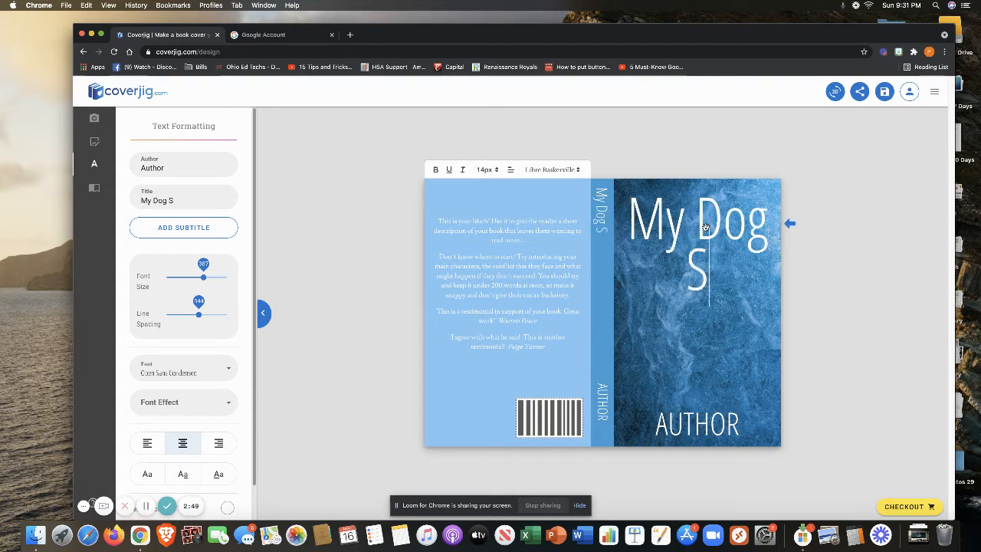
text(am)
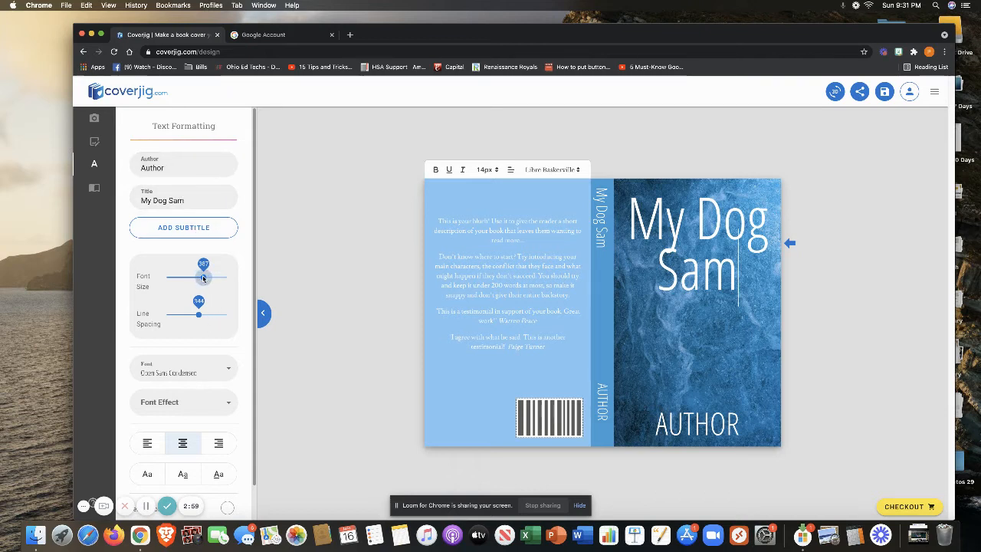
drag(203, 278, 192, 278)
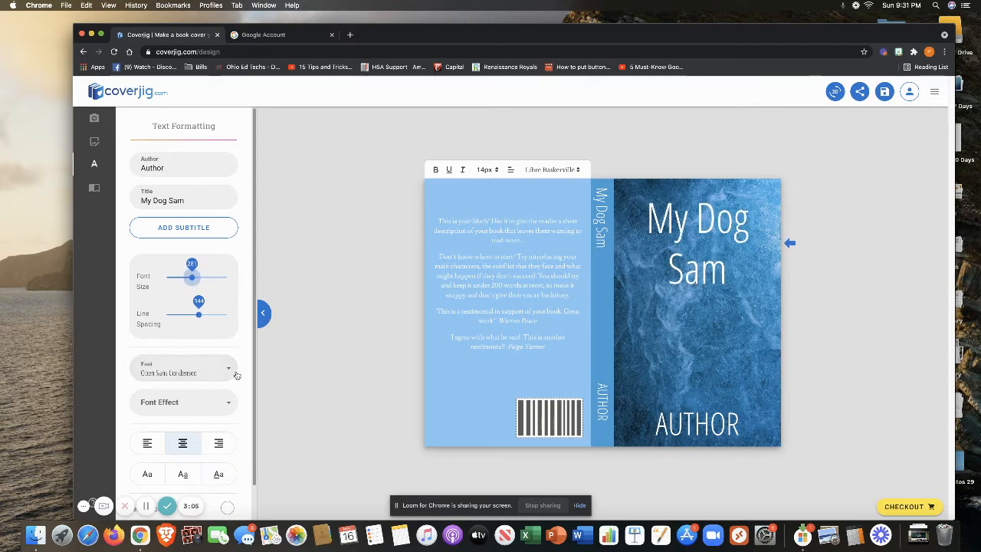
scroll(253, 391, down, 1)
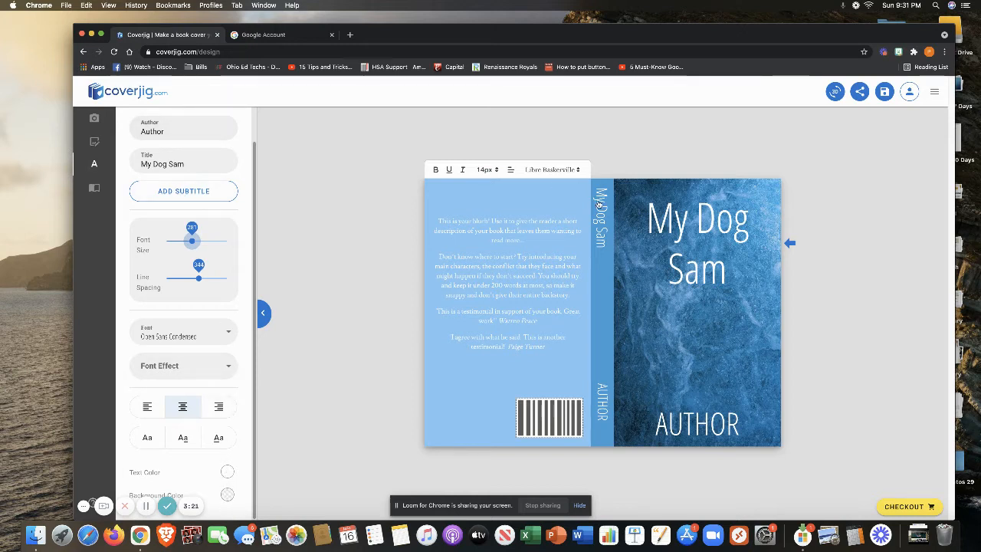
click(708, 215)
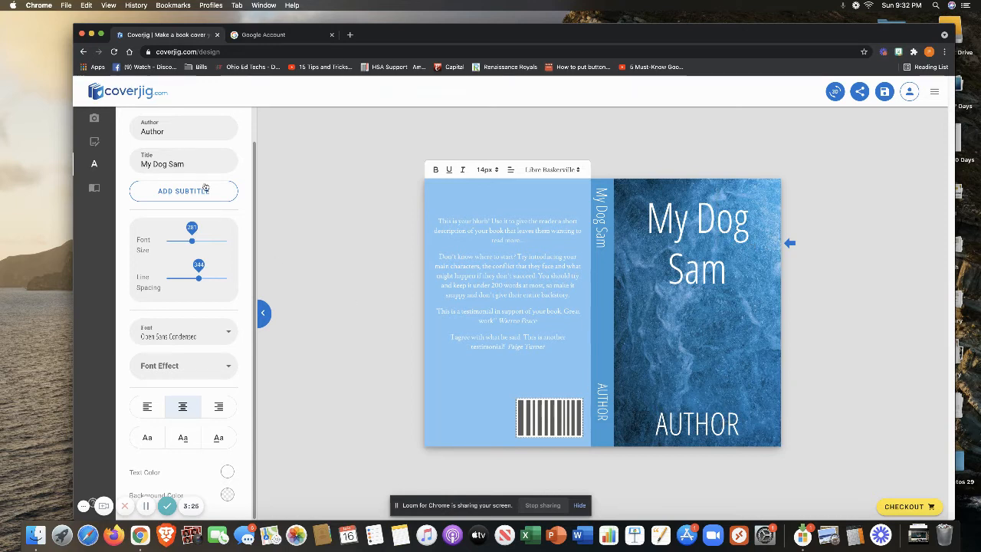
- Replace the author placeholder with the author's name
click(189, 163)
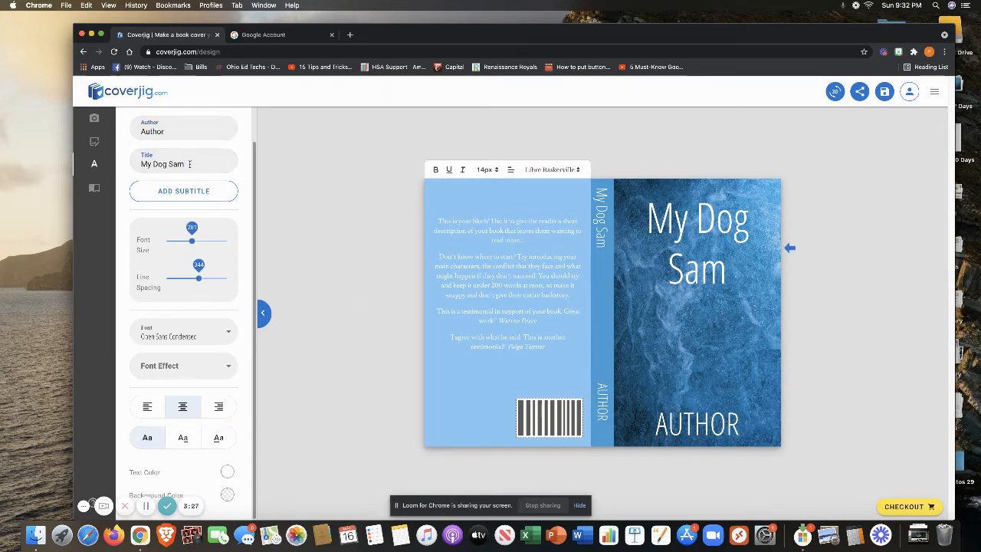
drag(164, 132, 125, 133)
text(Shelley)
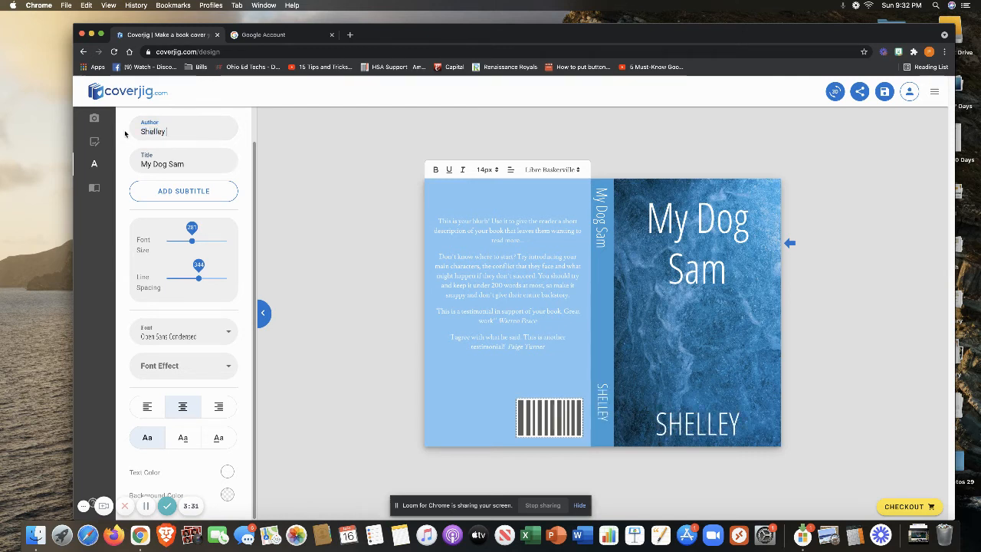
text(Smi8t)
key(BackSpace)
key(BackSpace)
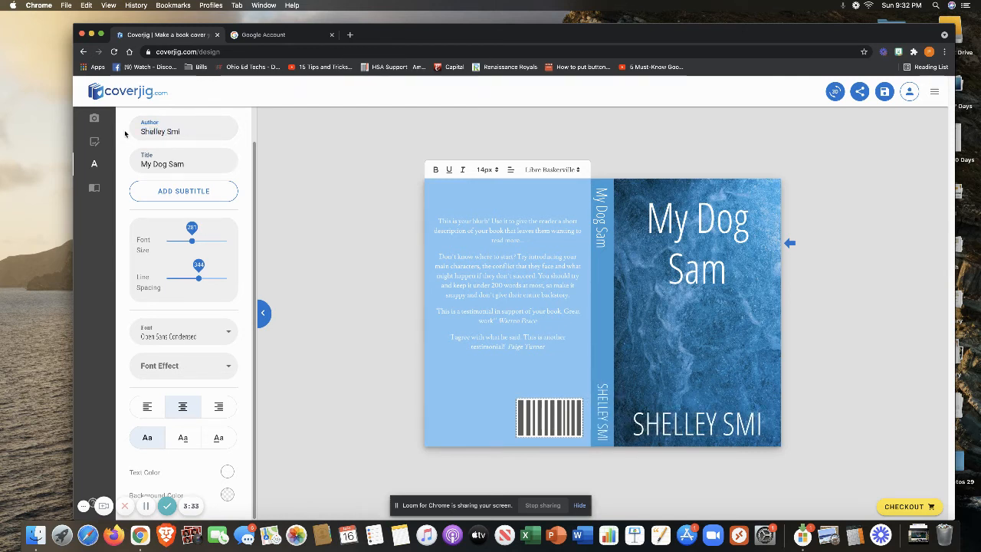
text(th)
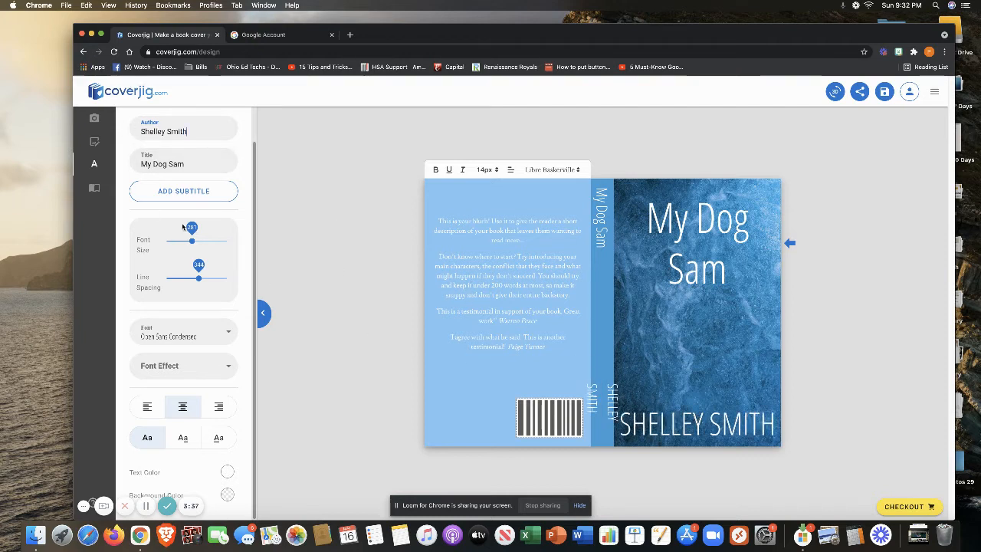
- Shrink the title to fit on one line and make the author name smaller
drag(192, 241, 189, 241)
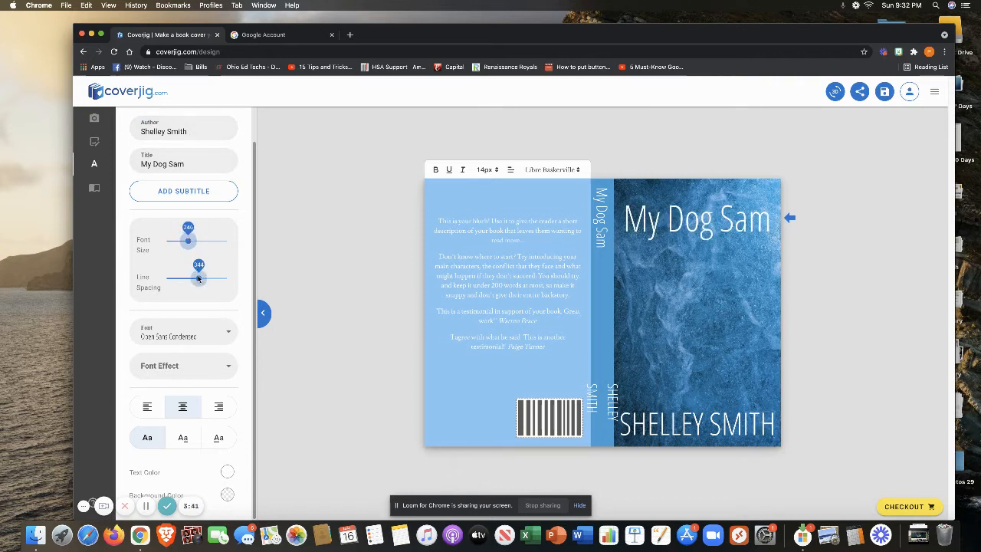
click(674, 423)
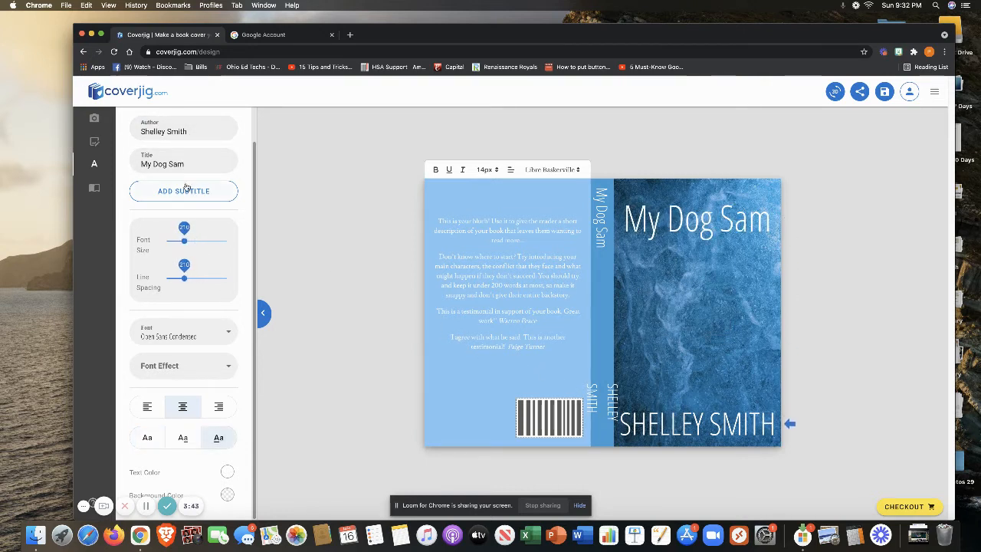
drag(184, 241, 177, 243)
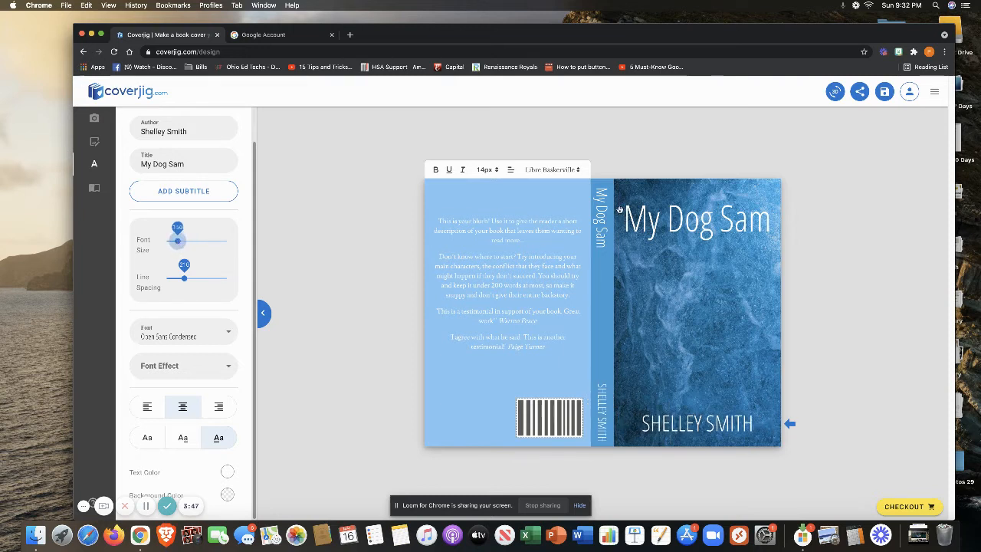
mouse_move(598, 205)
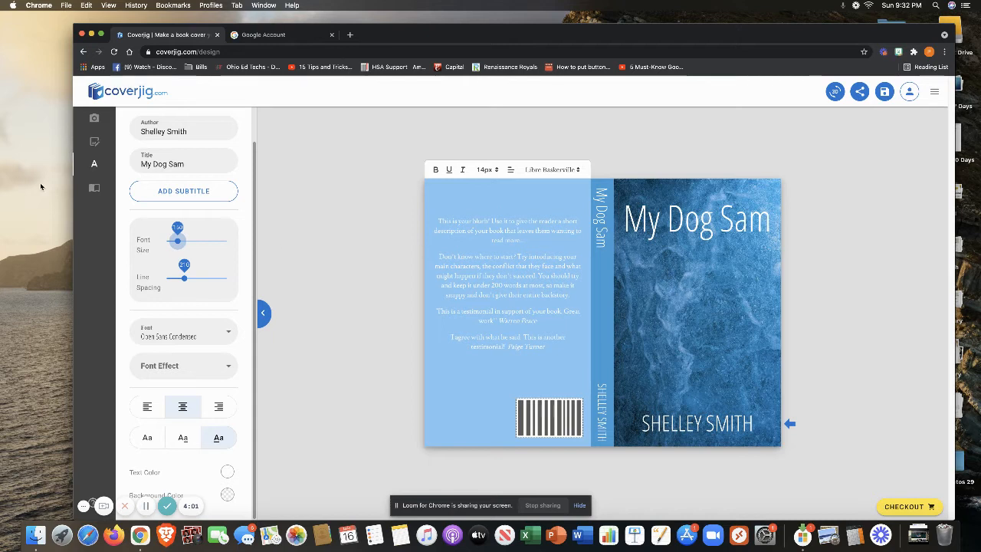
- Search stock images for 'dog' and apply the running golden puppy photo to the cover
click(94, 119)
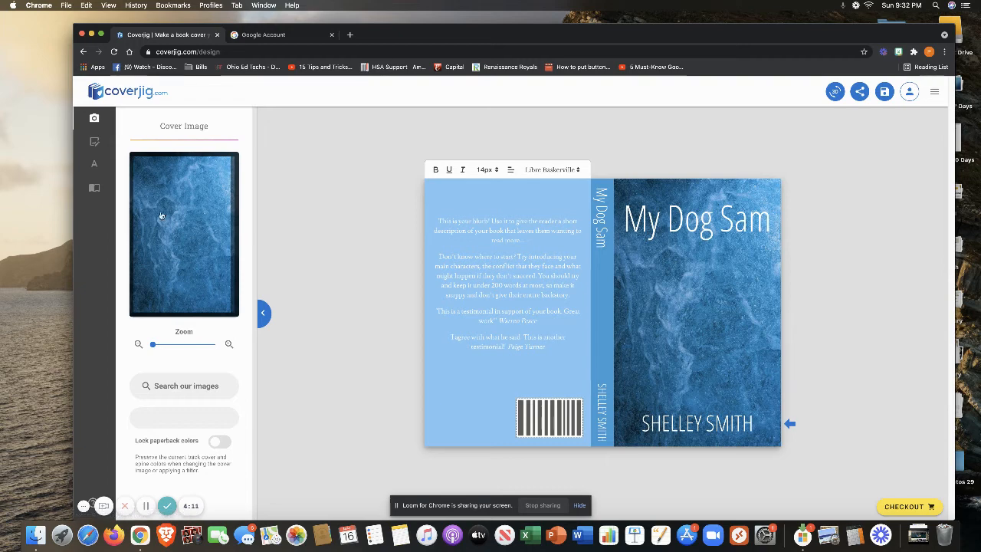
click(180, 386)
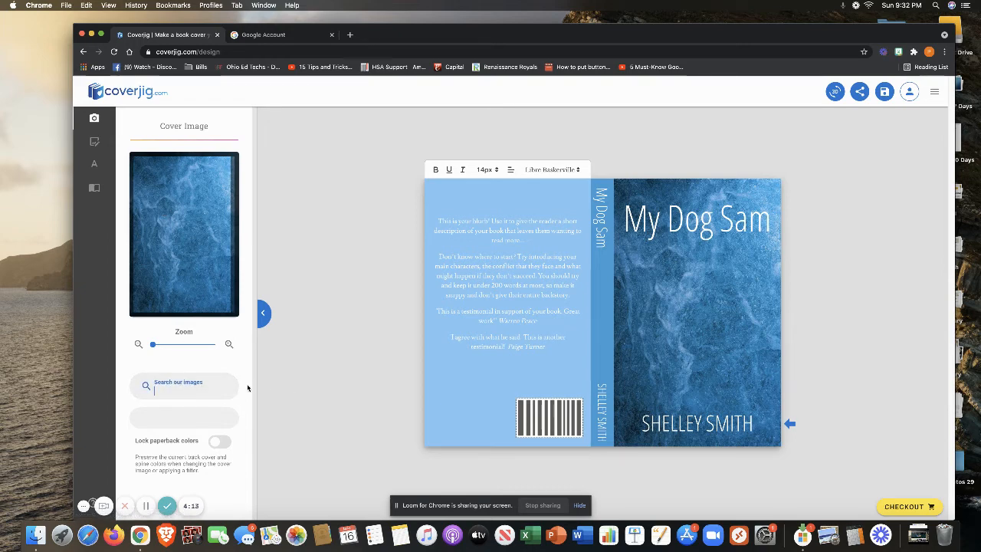
text(dog)
key(Return)
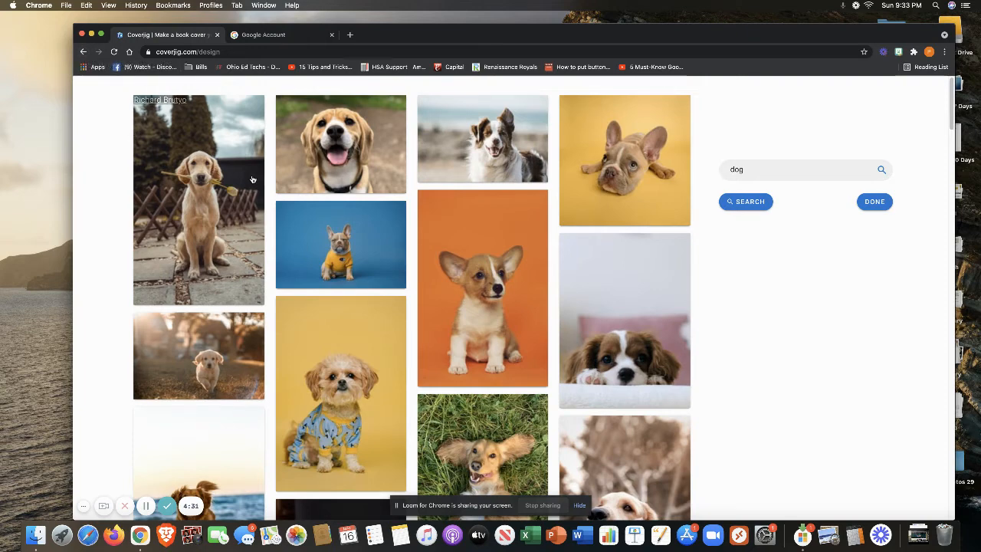
click(219, 380)
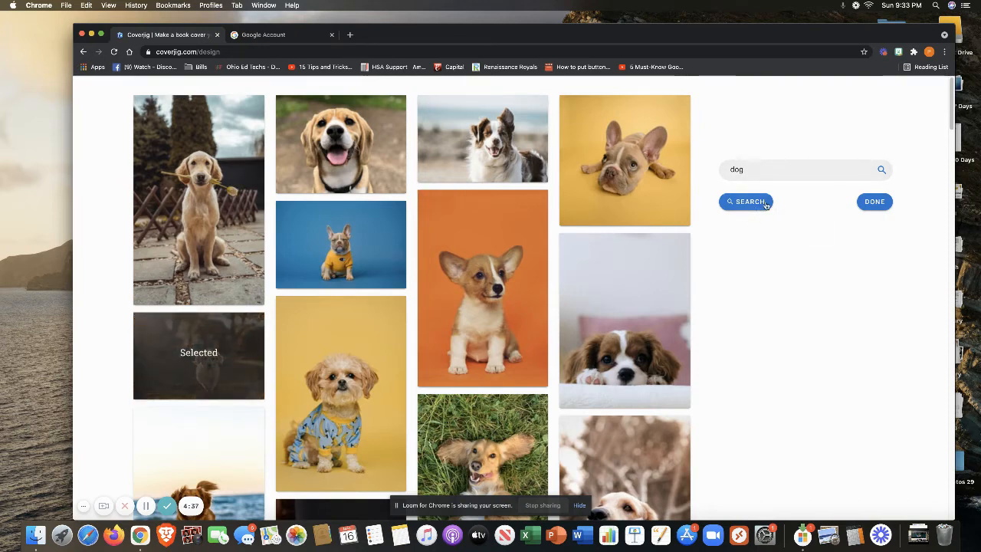
click(874, 201)
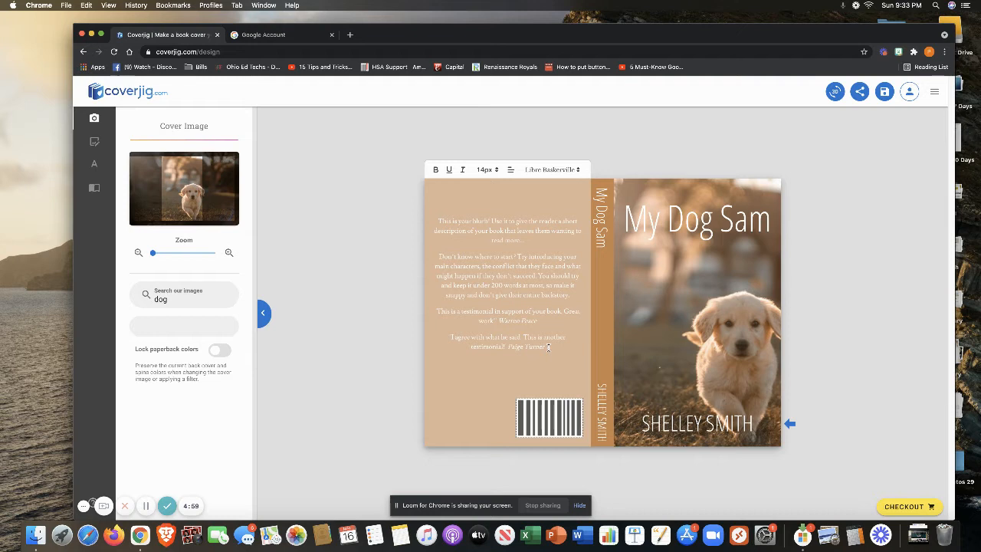
- Delete the back-cover blurb and testimonials and type 'My dog Sam' in their place
click(548, 347)
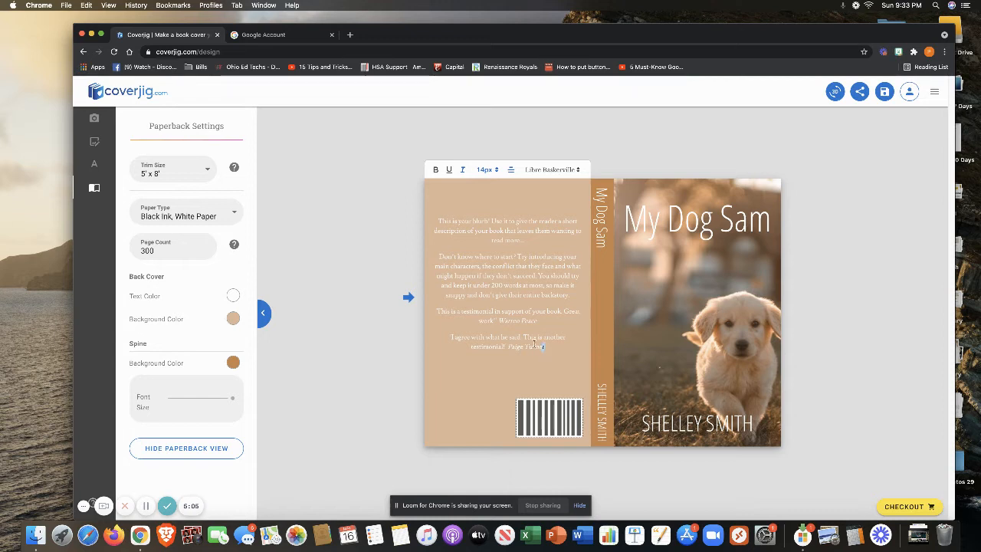
drag(548, 347, 442, 202)
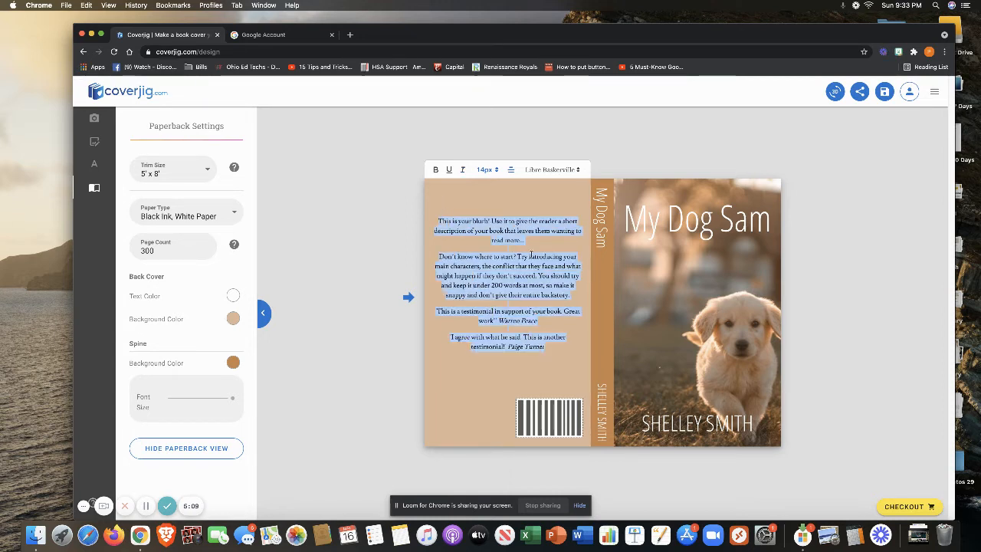
key(Delete)
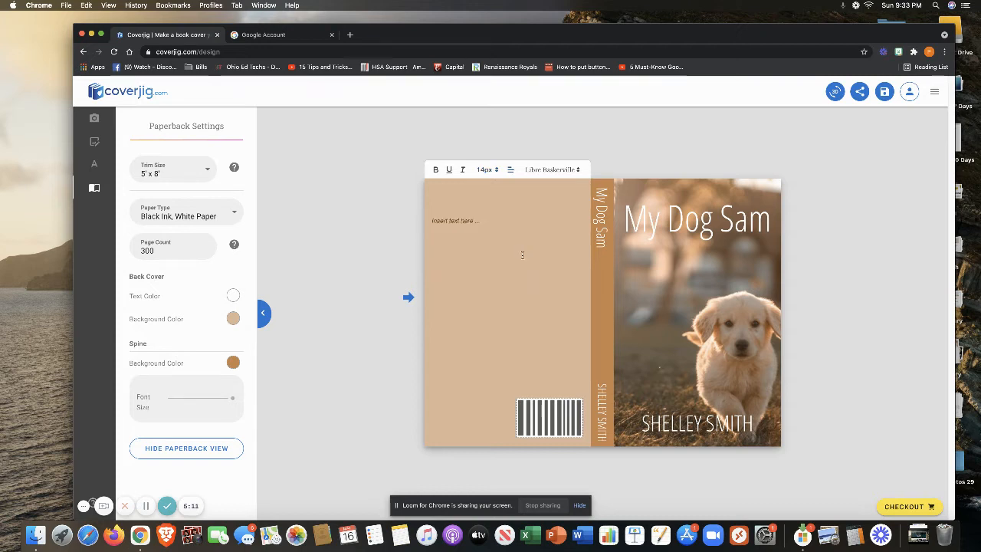
click(452, 222)
text(My dog SamSam)
- Set the back cover background colour to dark brown #5C4331
click(233, 321)
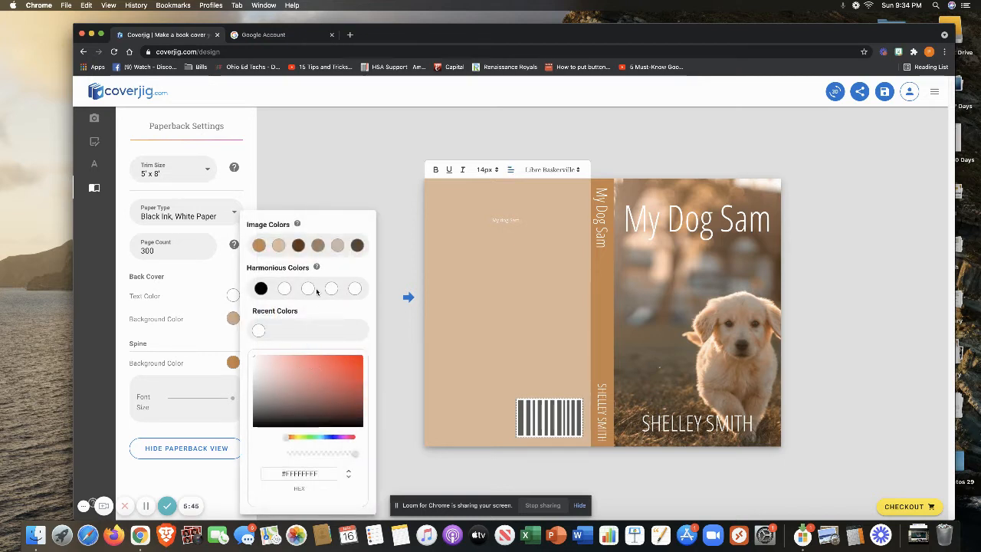
click(357, 245)
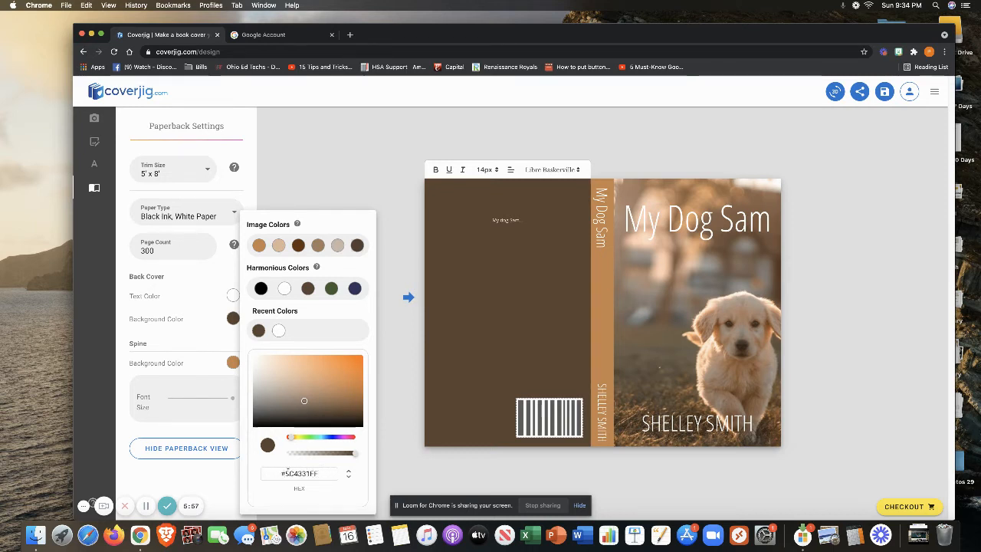
click(299, 184)
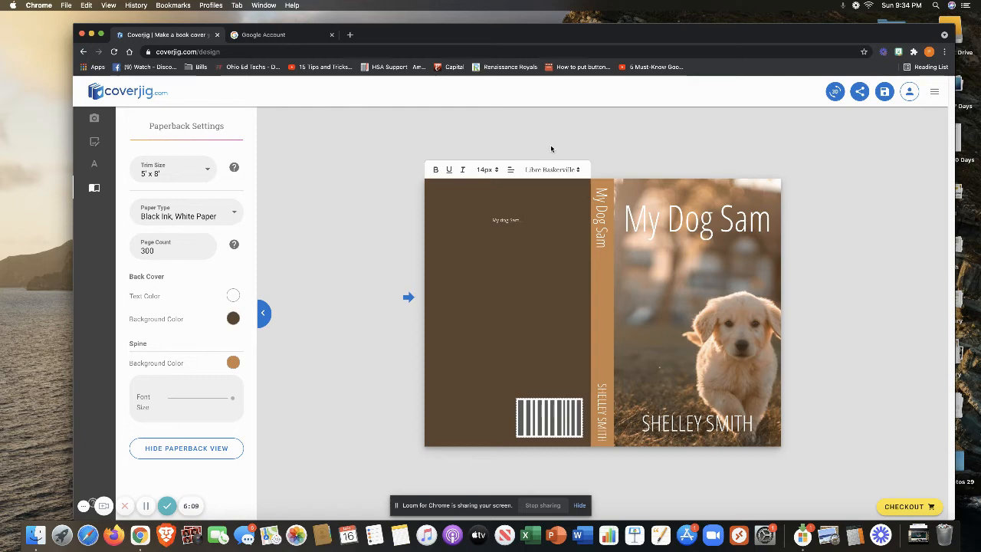
click(835, 93)
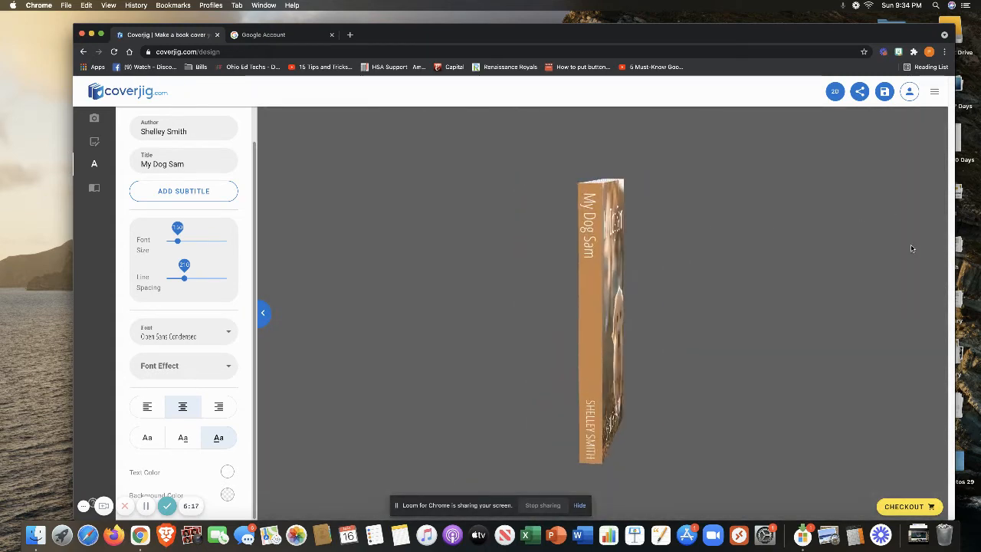
click(606, 230)
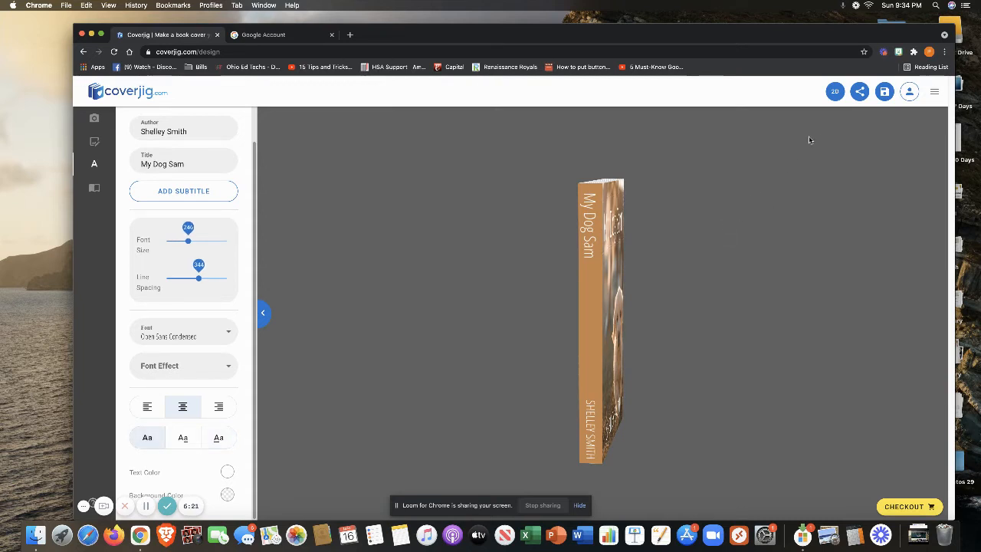
drag(591, 262, 544, 241)
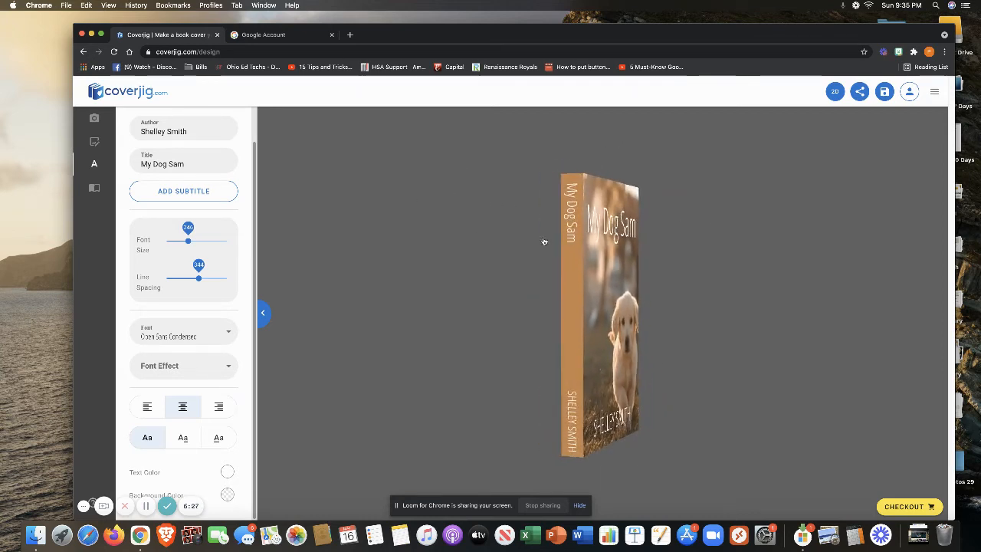
click(841, 92)
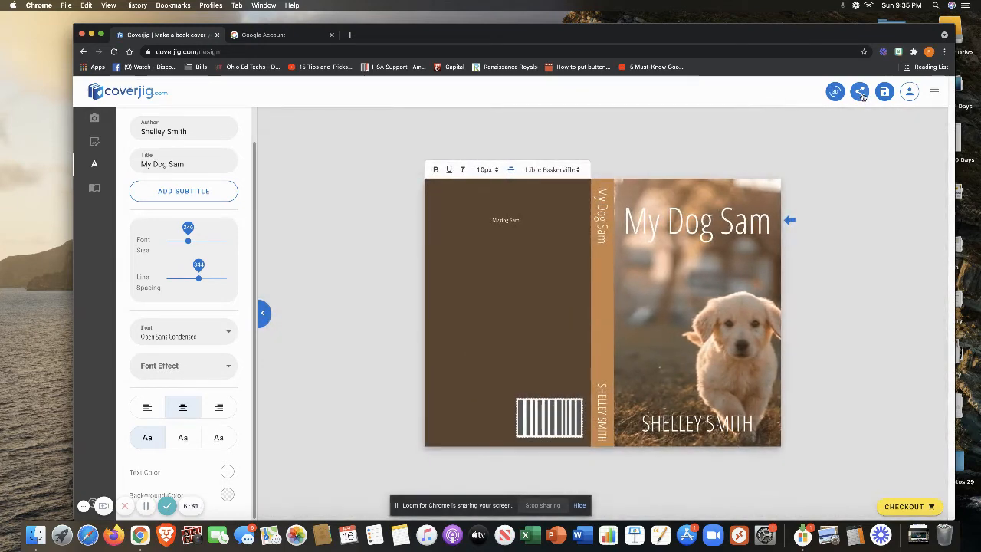
click(861, 93)
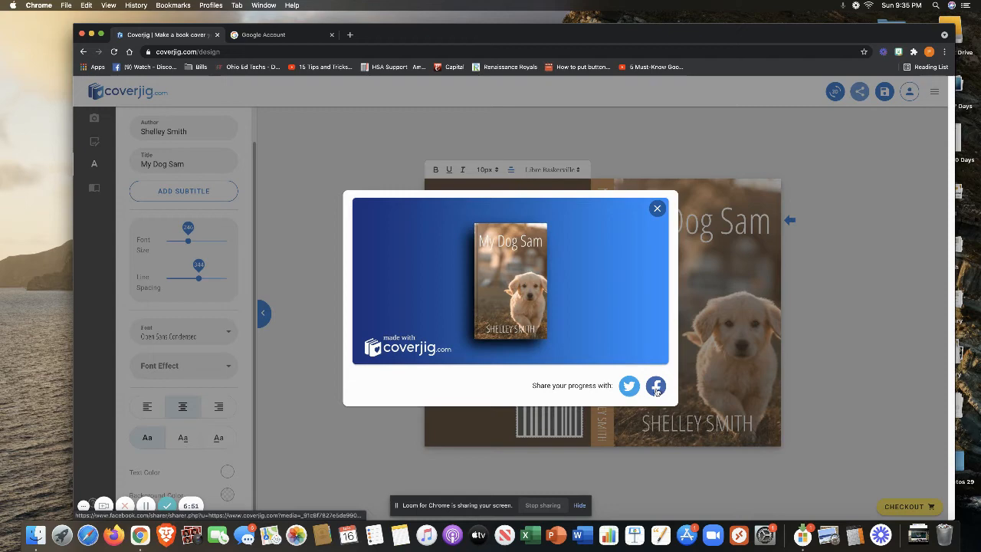
click(658, 209)
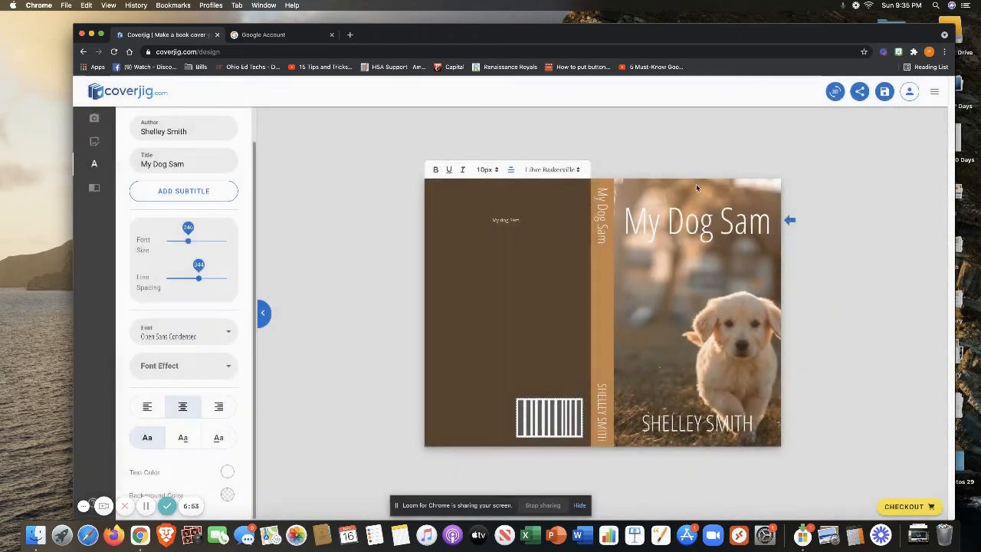
click(885, 92)
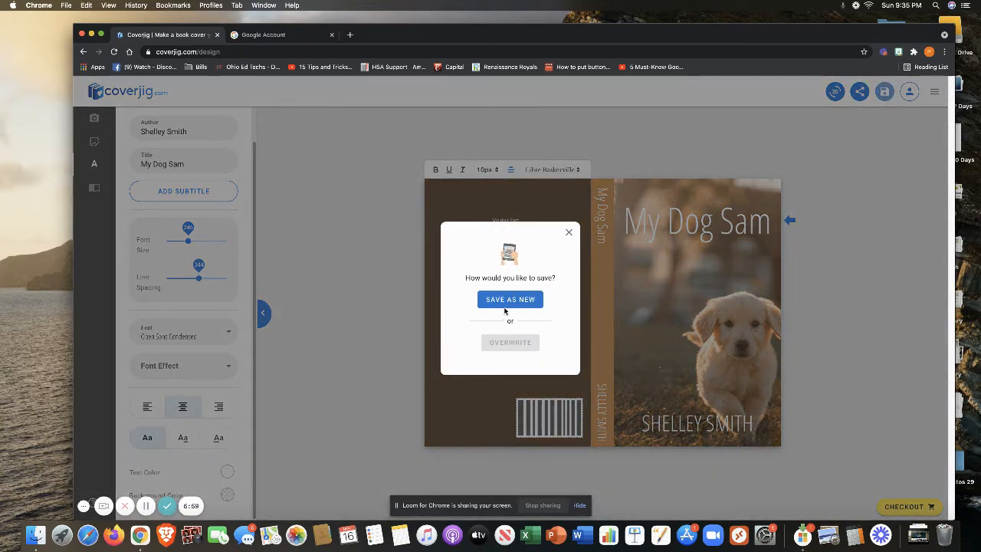
click(568, 232)
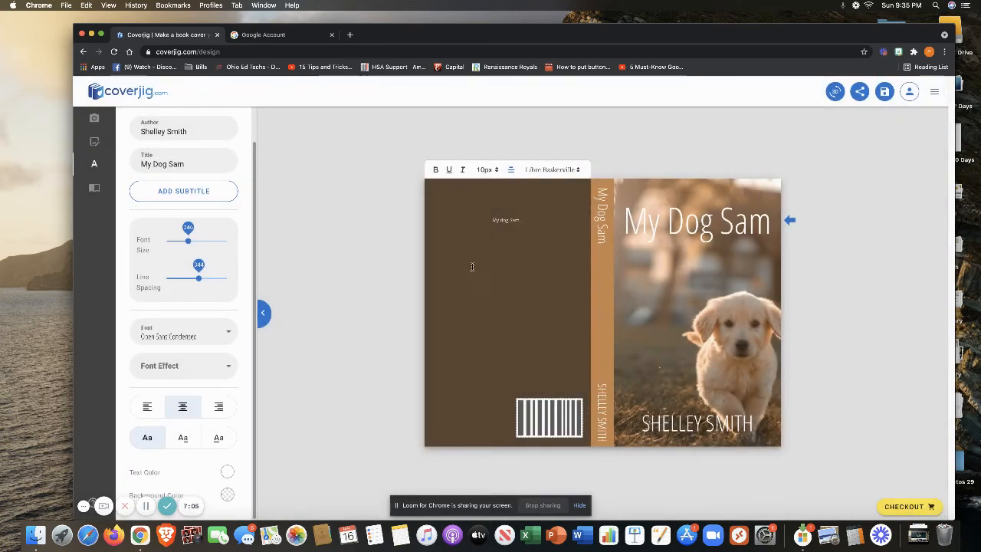
- Open and close Checkout, then log out from the menu, discarding the unsaved cover
click(910, 507)
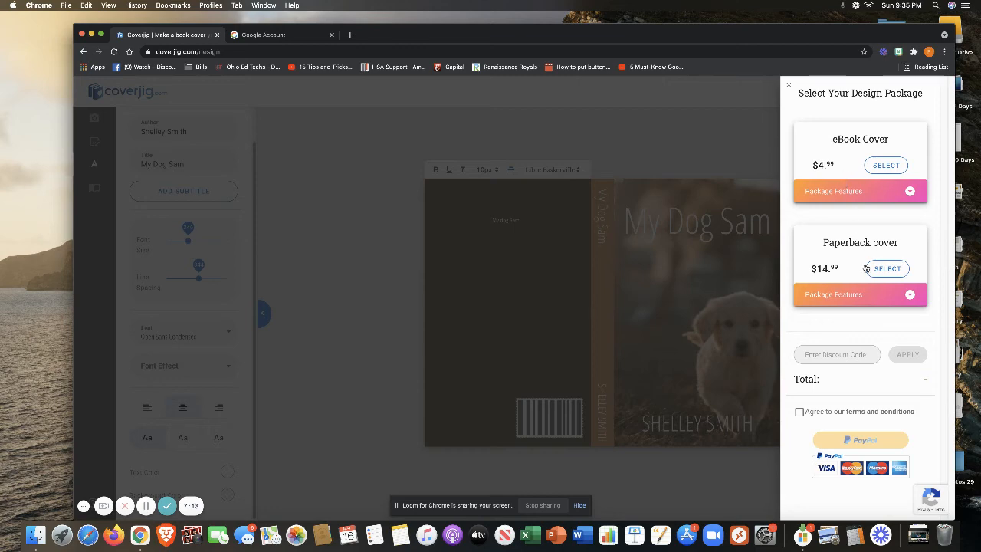
click(788, 85)
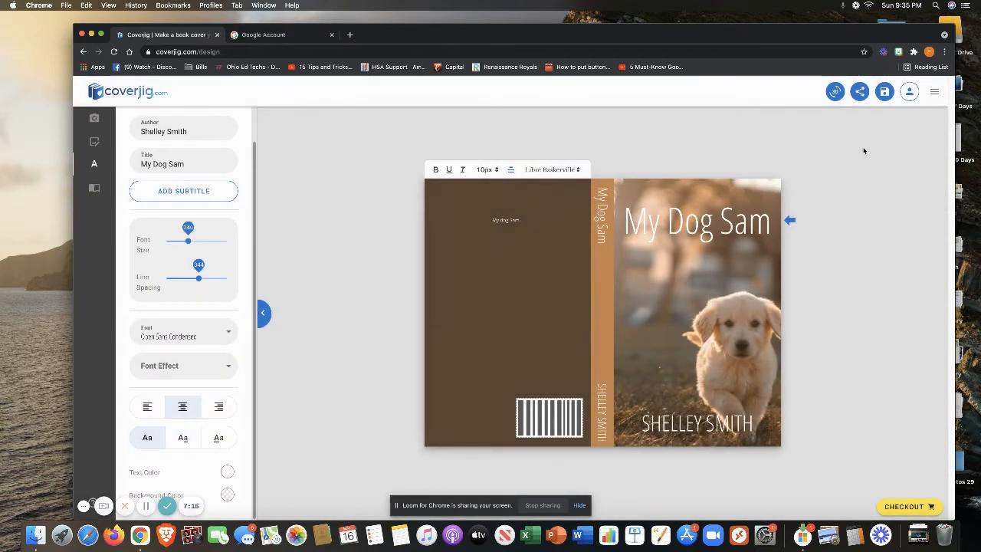
click(935, 93)
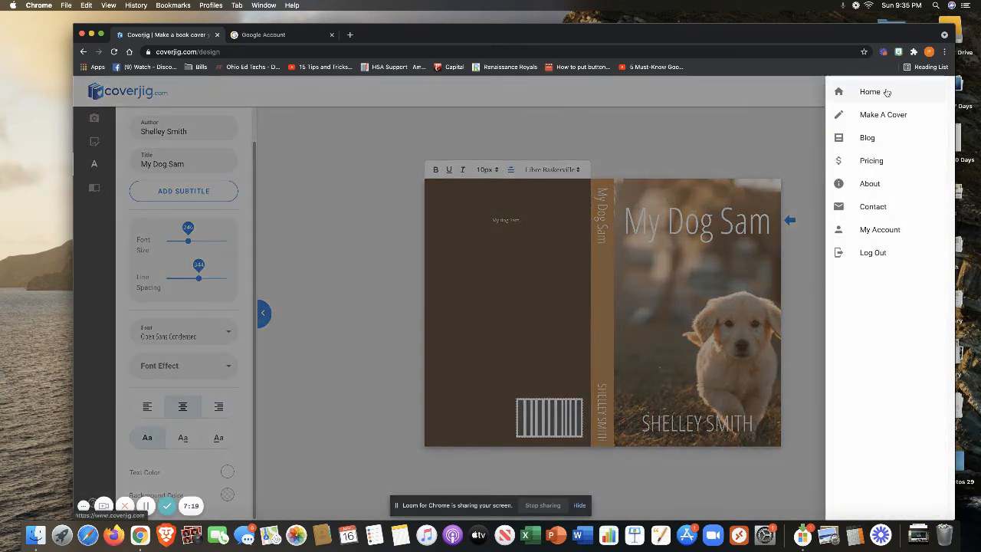
click(877, 252)
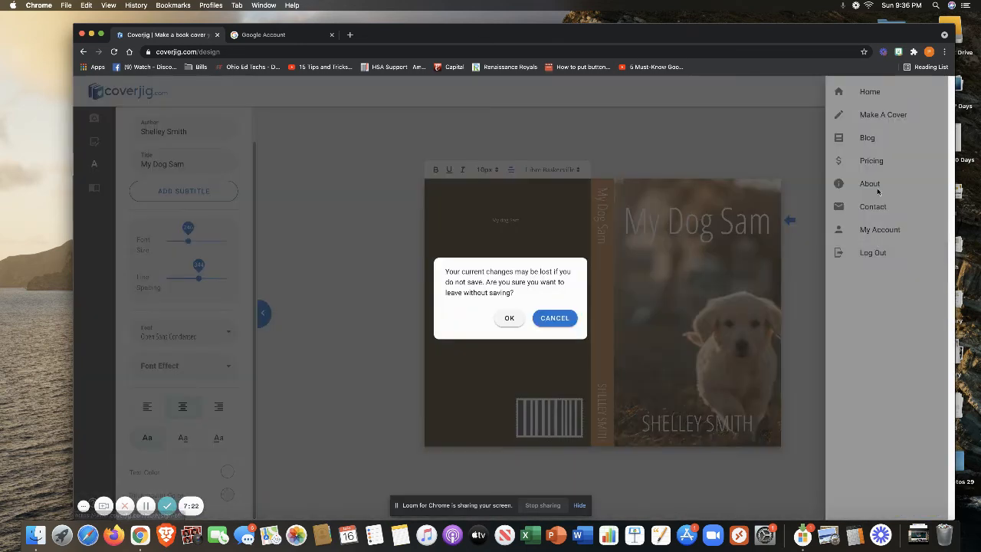
click(535, 319)
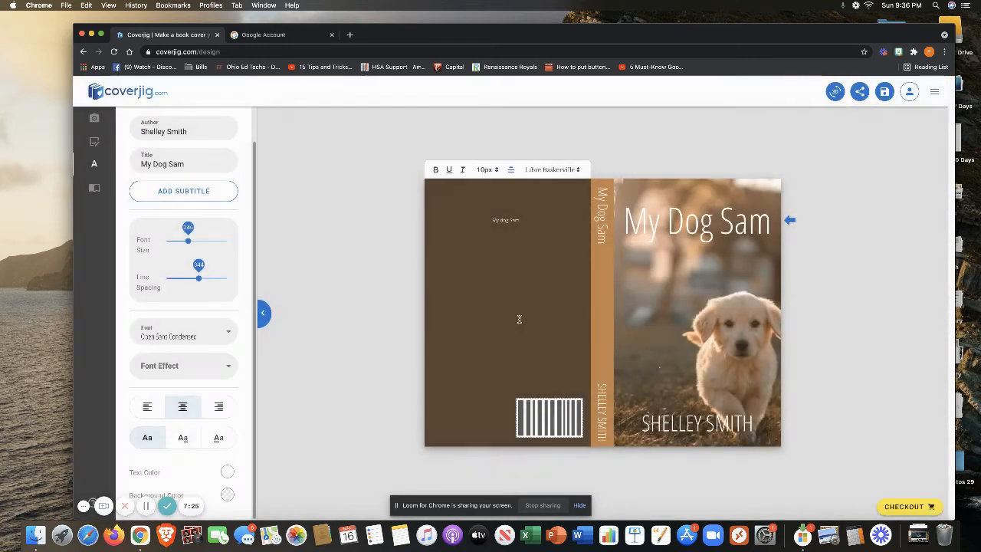
click(937, 93)
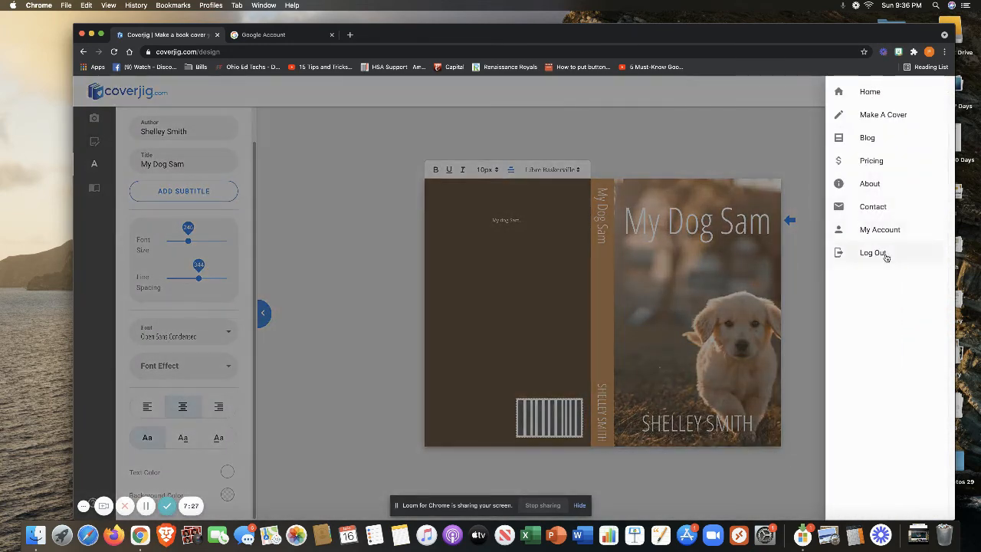
click(881, 253)
click(511, 317)
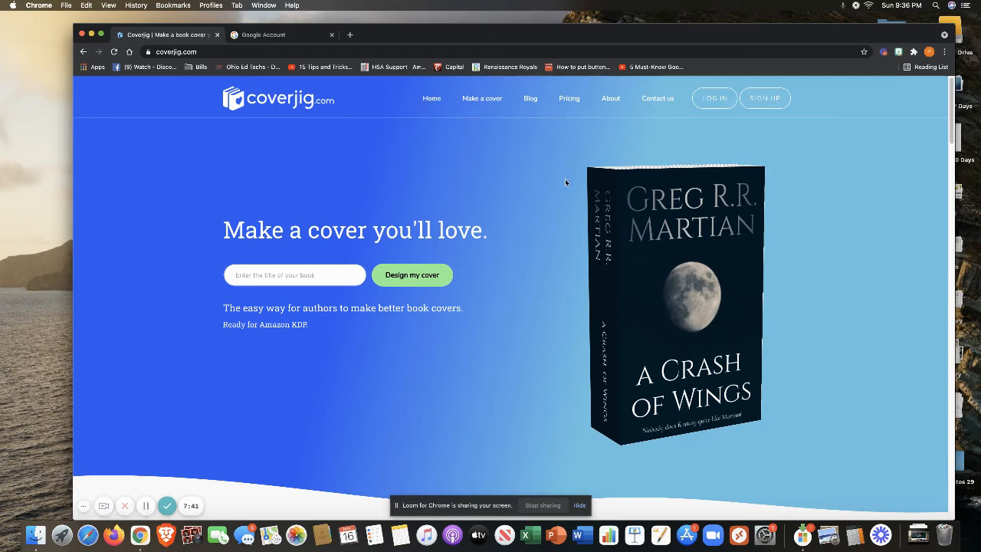
- Begin a new cover with the title 'My Dog Sam' and the author's name, then continue
click(481, 100)
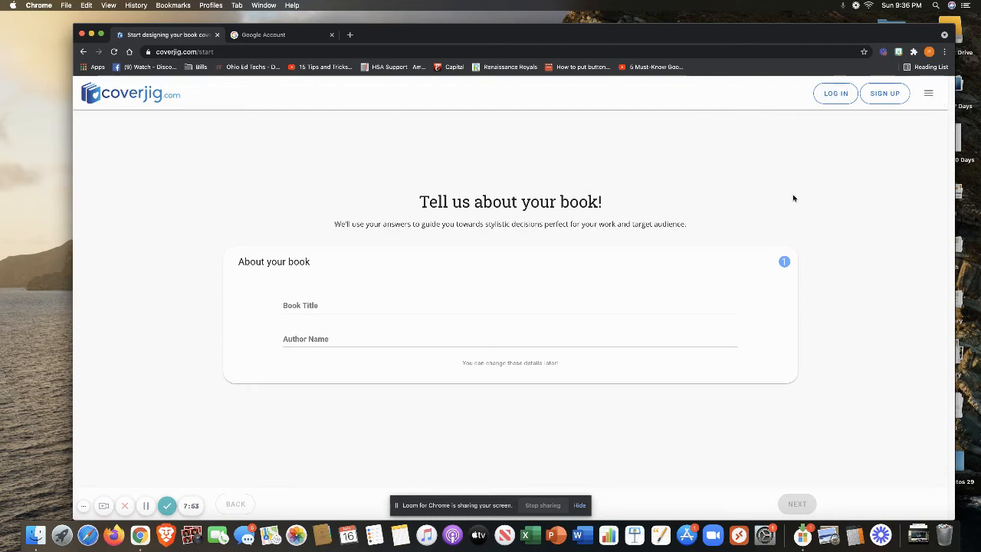
click(354, 306)
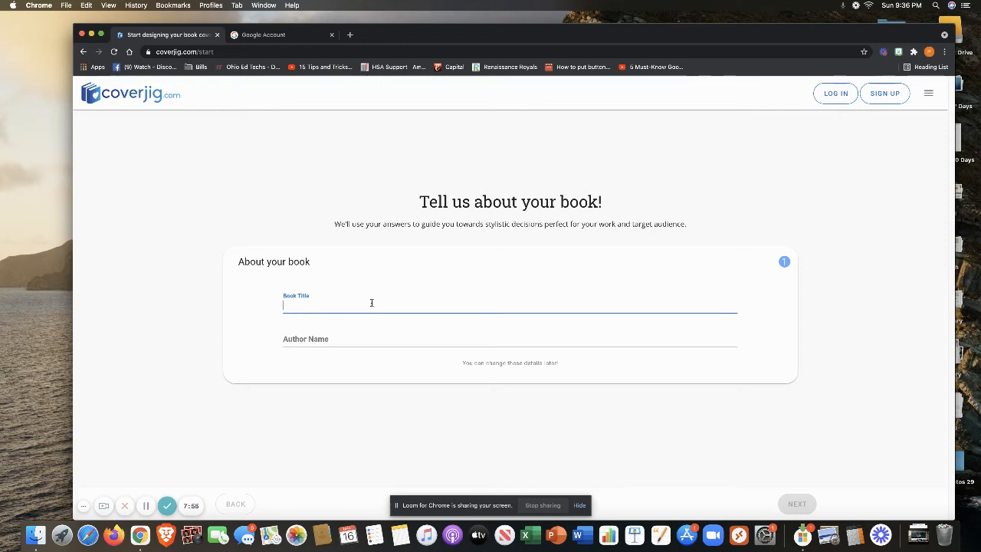
text(My Dog sam)
click(338, 339)
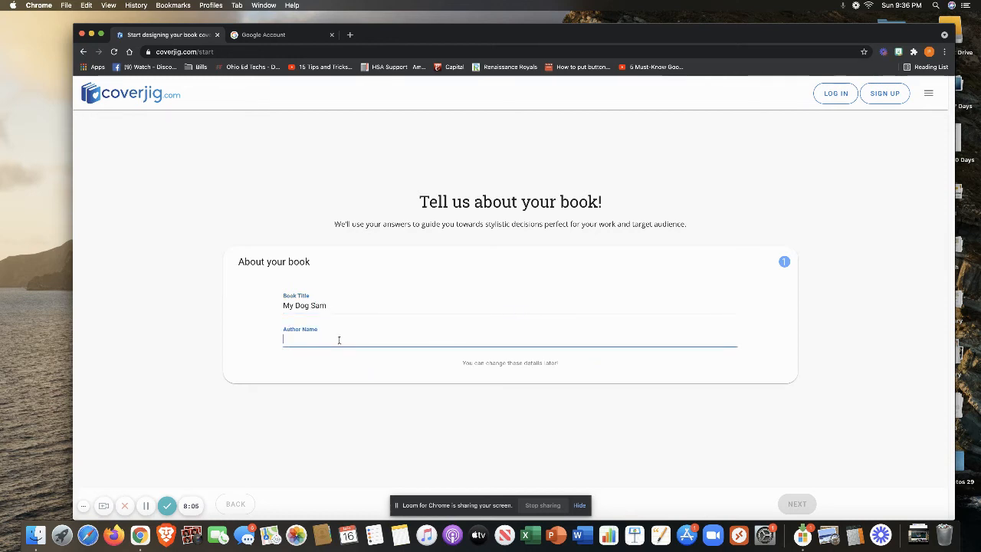
text(Shel)
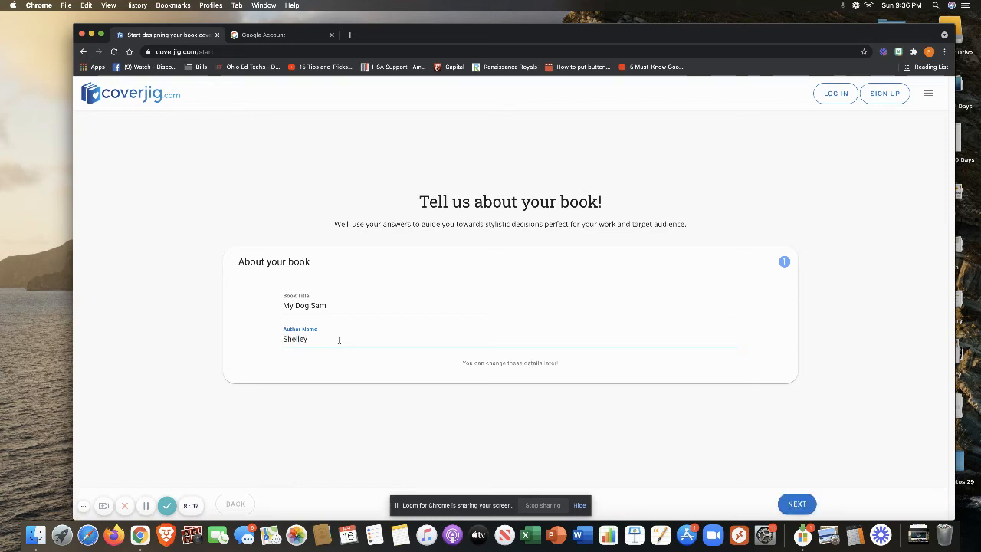
text(ley Smith)
click(792, 503)
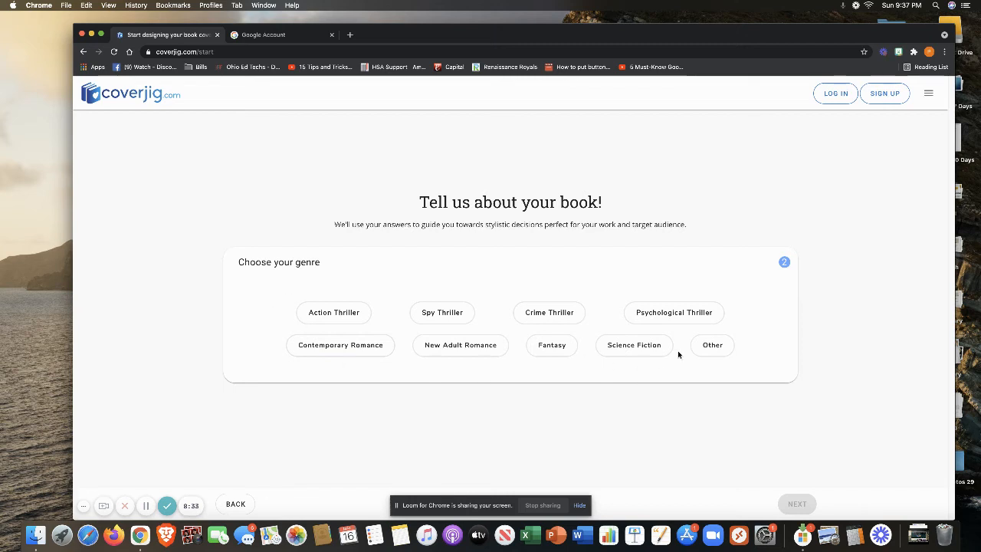
- Choose the Other genre and the beagle photo to generate the cover design
click(706, 349)
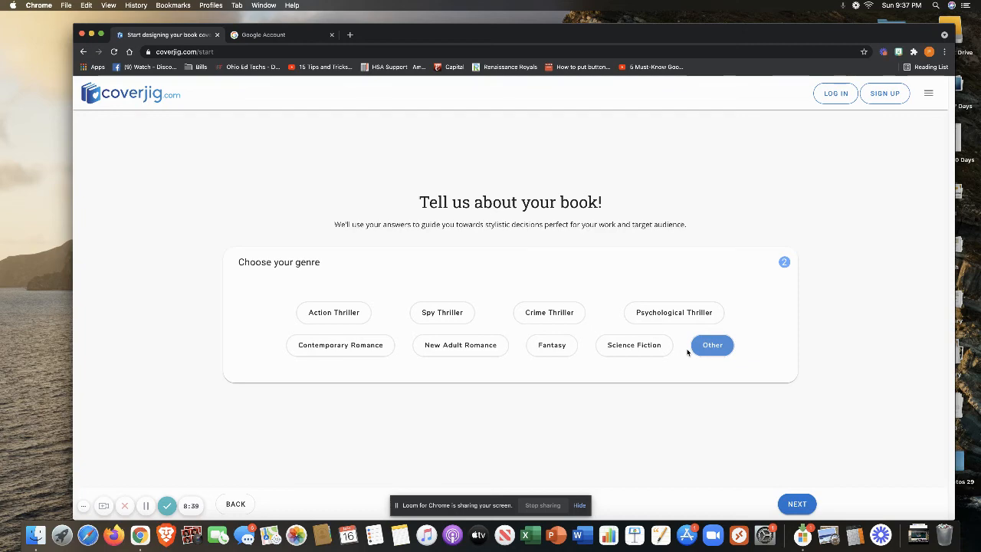
click(792, 504)
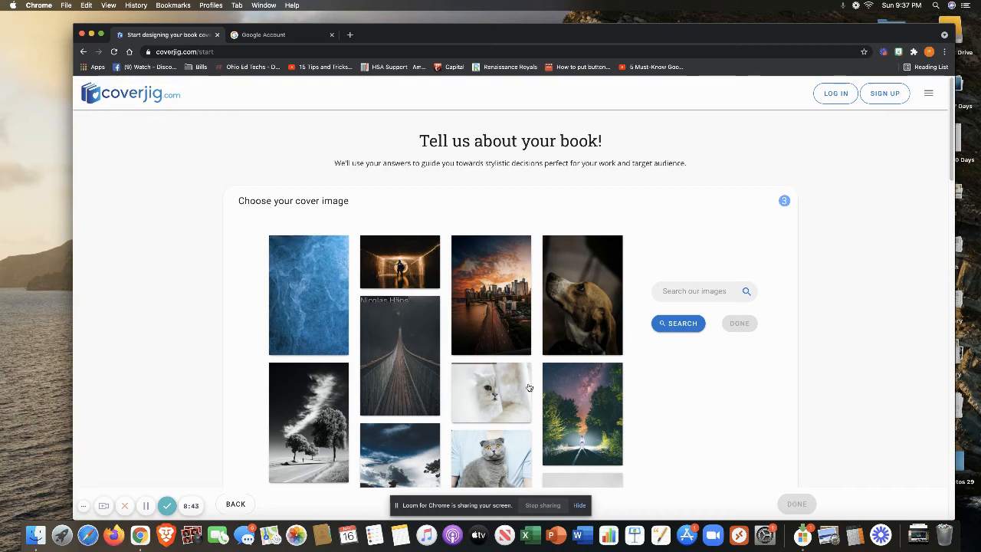
click(579, 314)
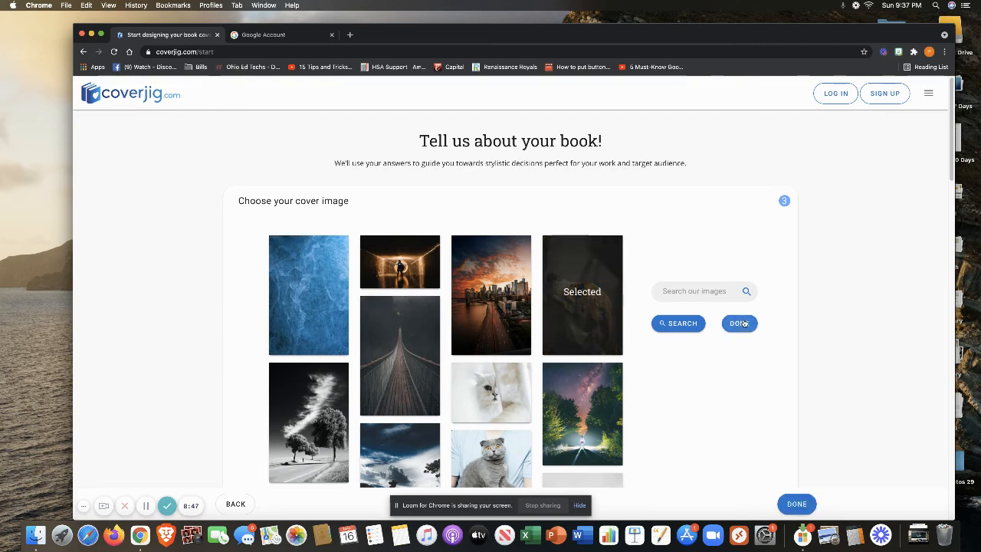
click(796, 505)
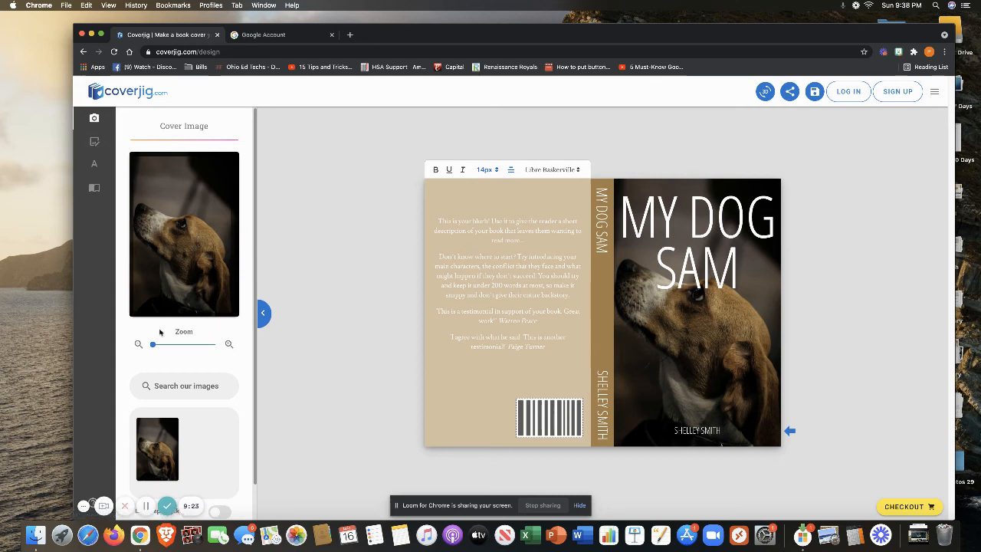
- Zoom the beagle photo in slightly, open the back cover's Paperback Settings, and try checking out
mouse_move(152, 344)
mouse_down()
mouse_move(171, 344)
mouse_move(153, 344)
mouse_up()
click(522, 236)
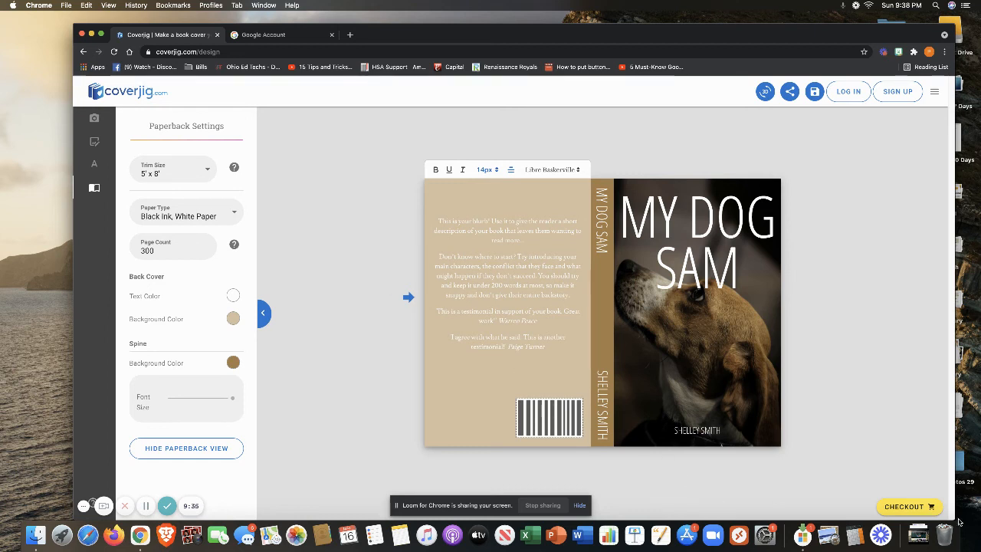
click(918, 508)
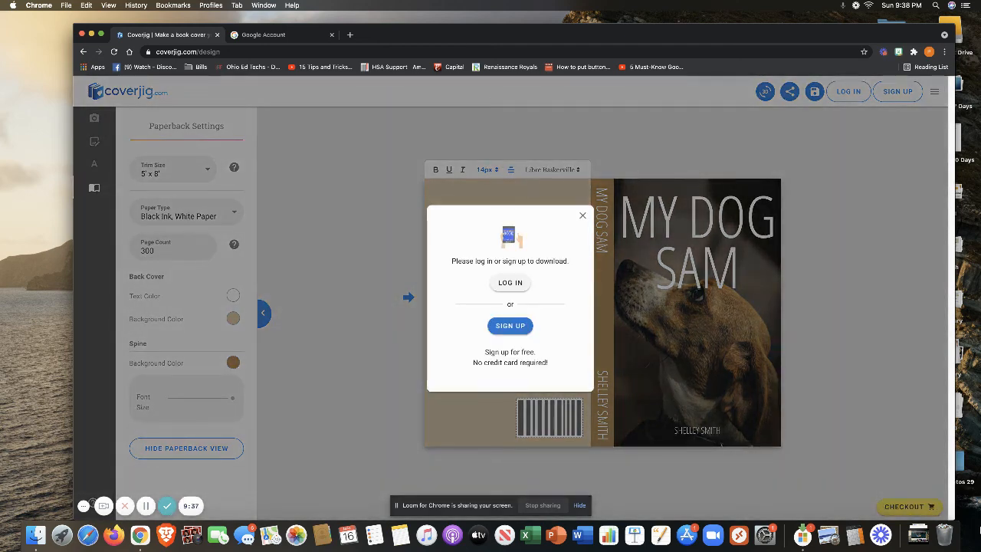